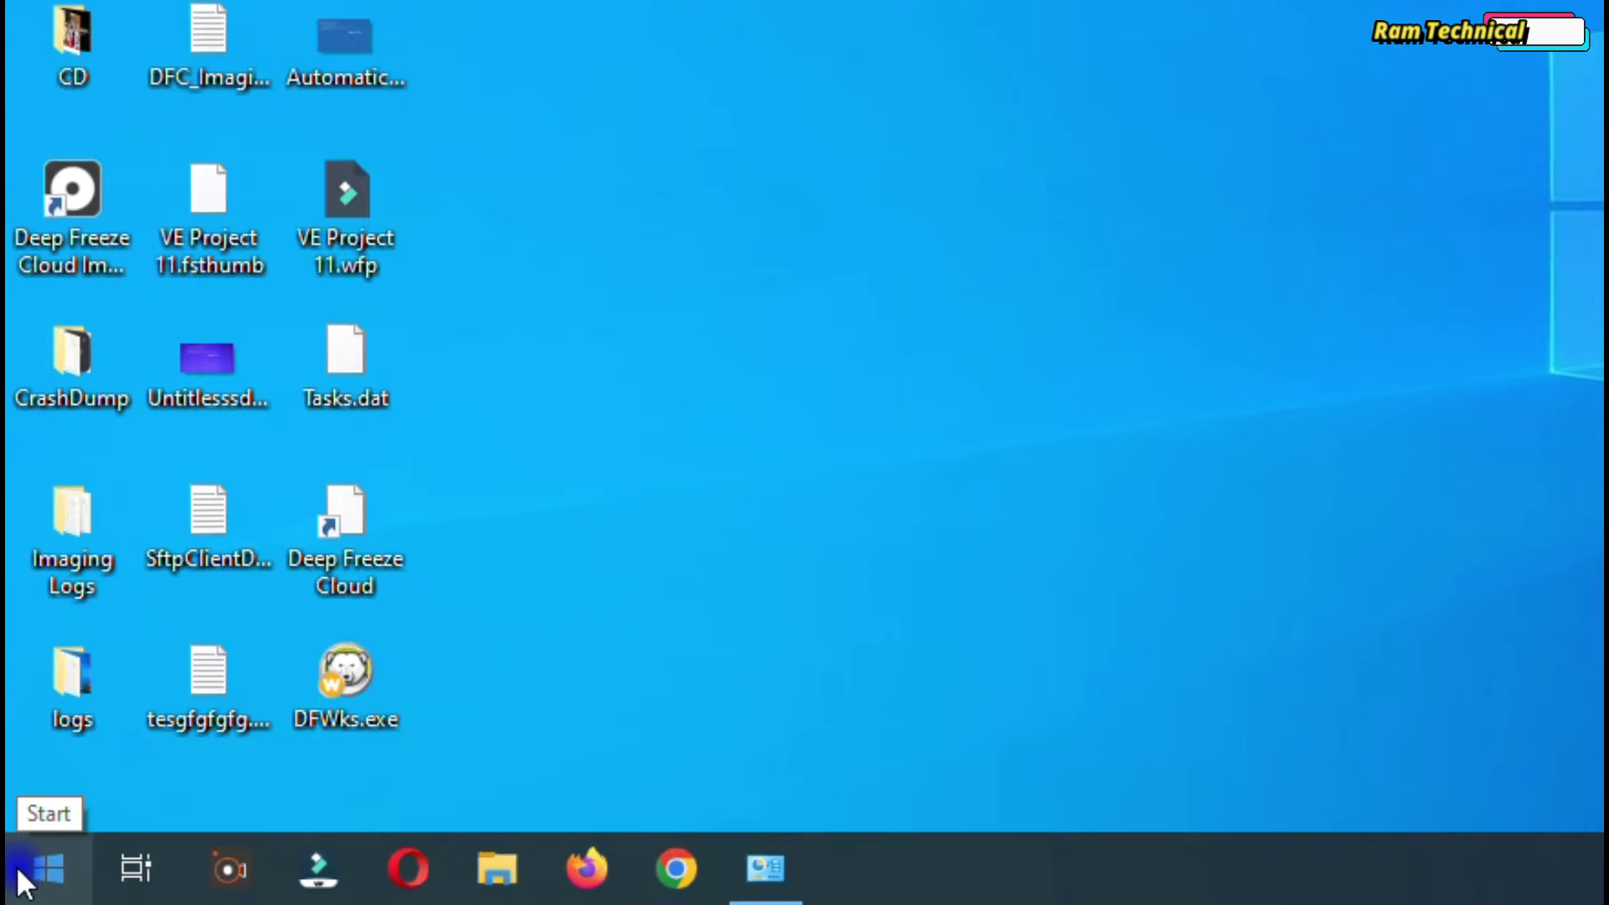
Open Control Panel by running the command control, and maximize its window
right_click(20, 875)
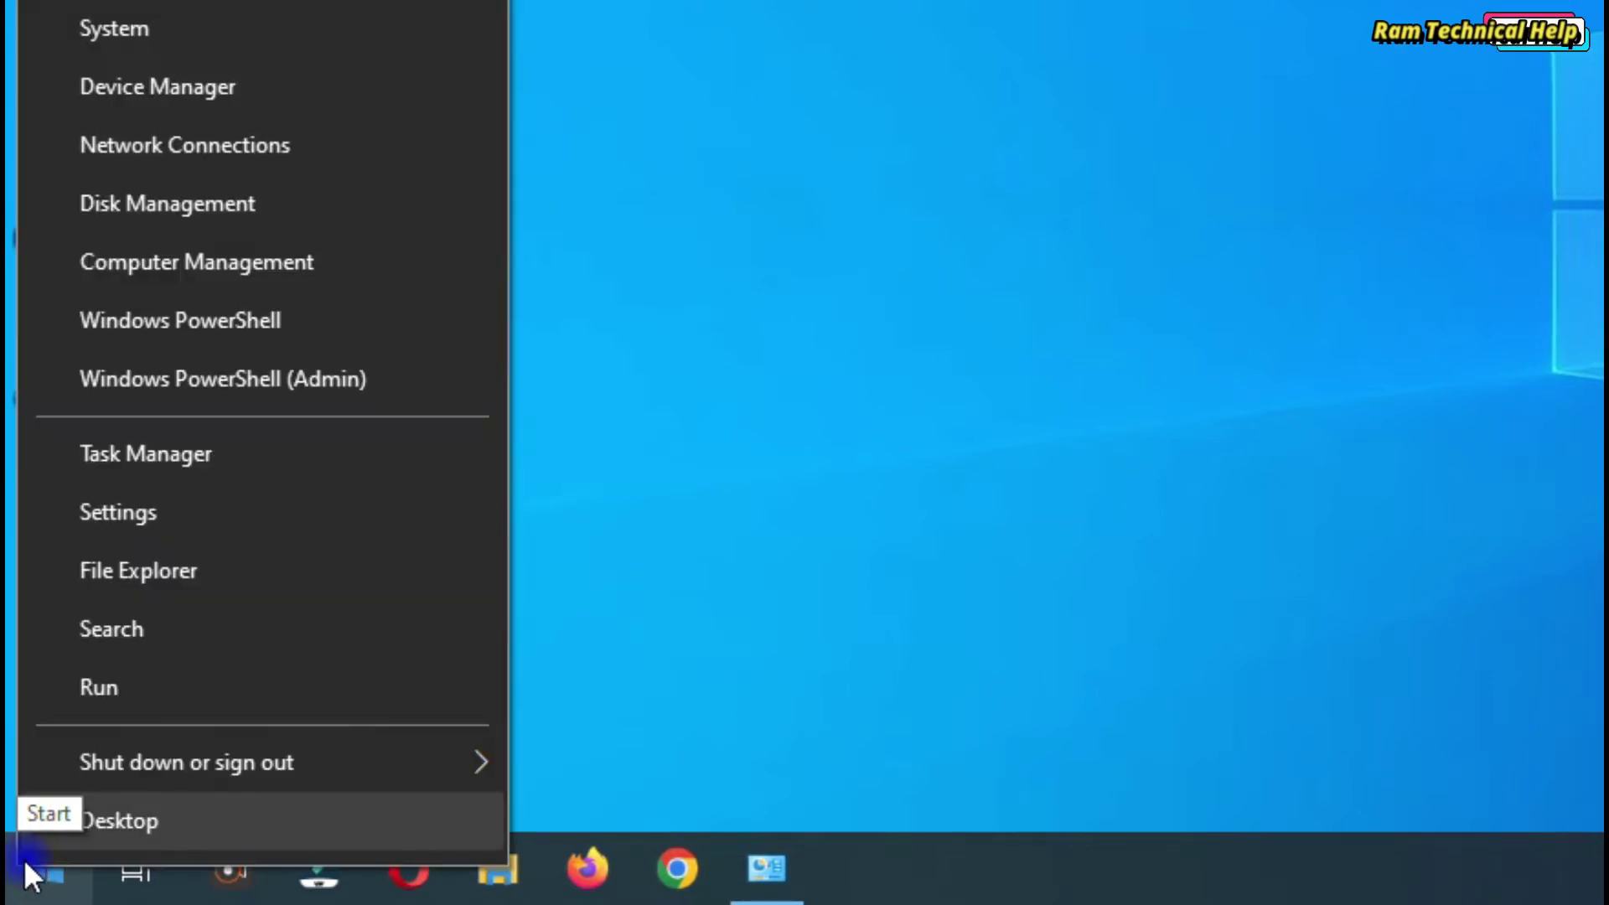
left_click(103, 689)
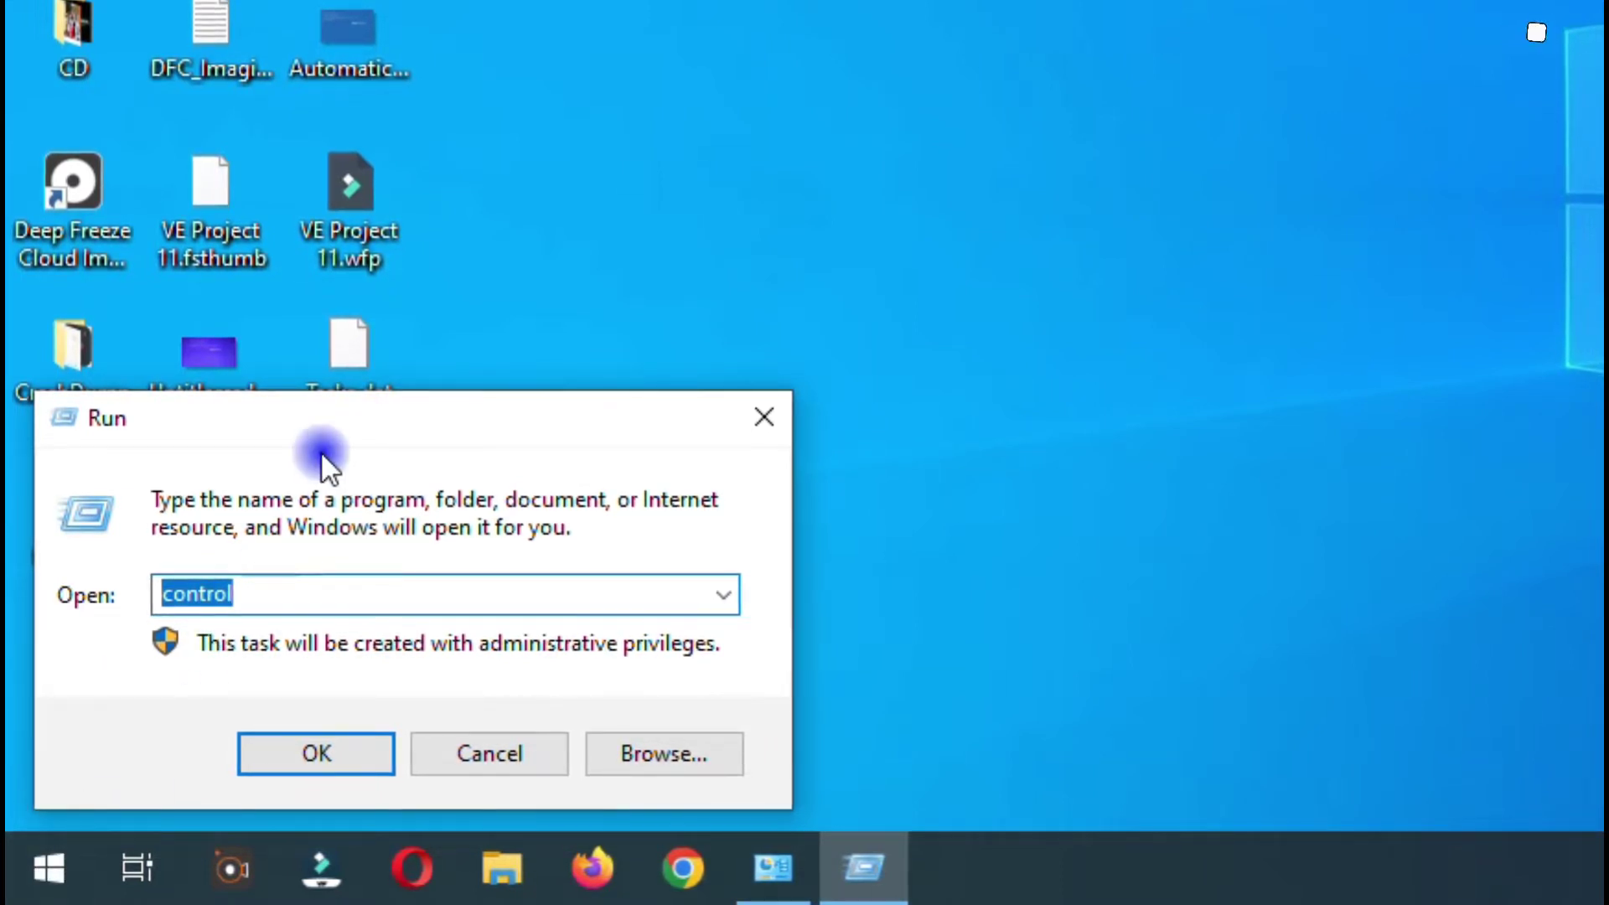
double_click(261, 592)
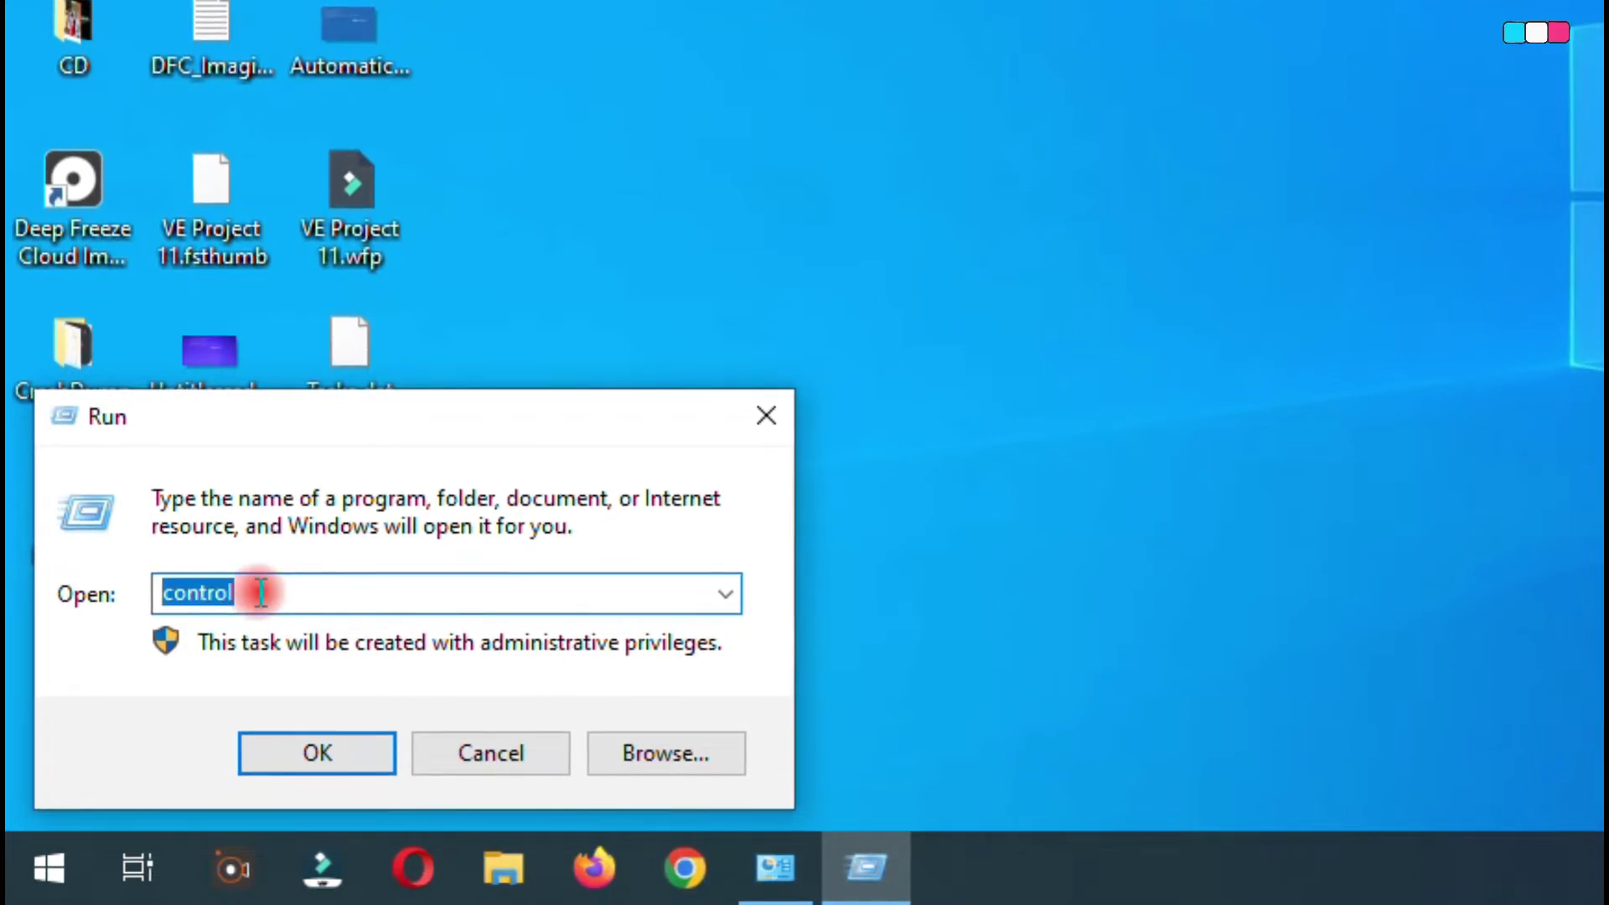
type("con")
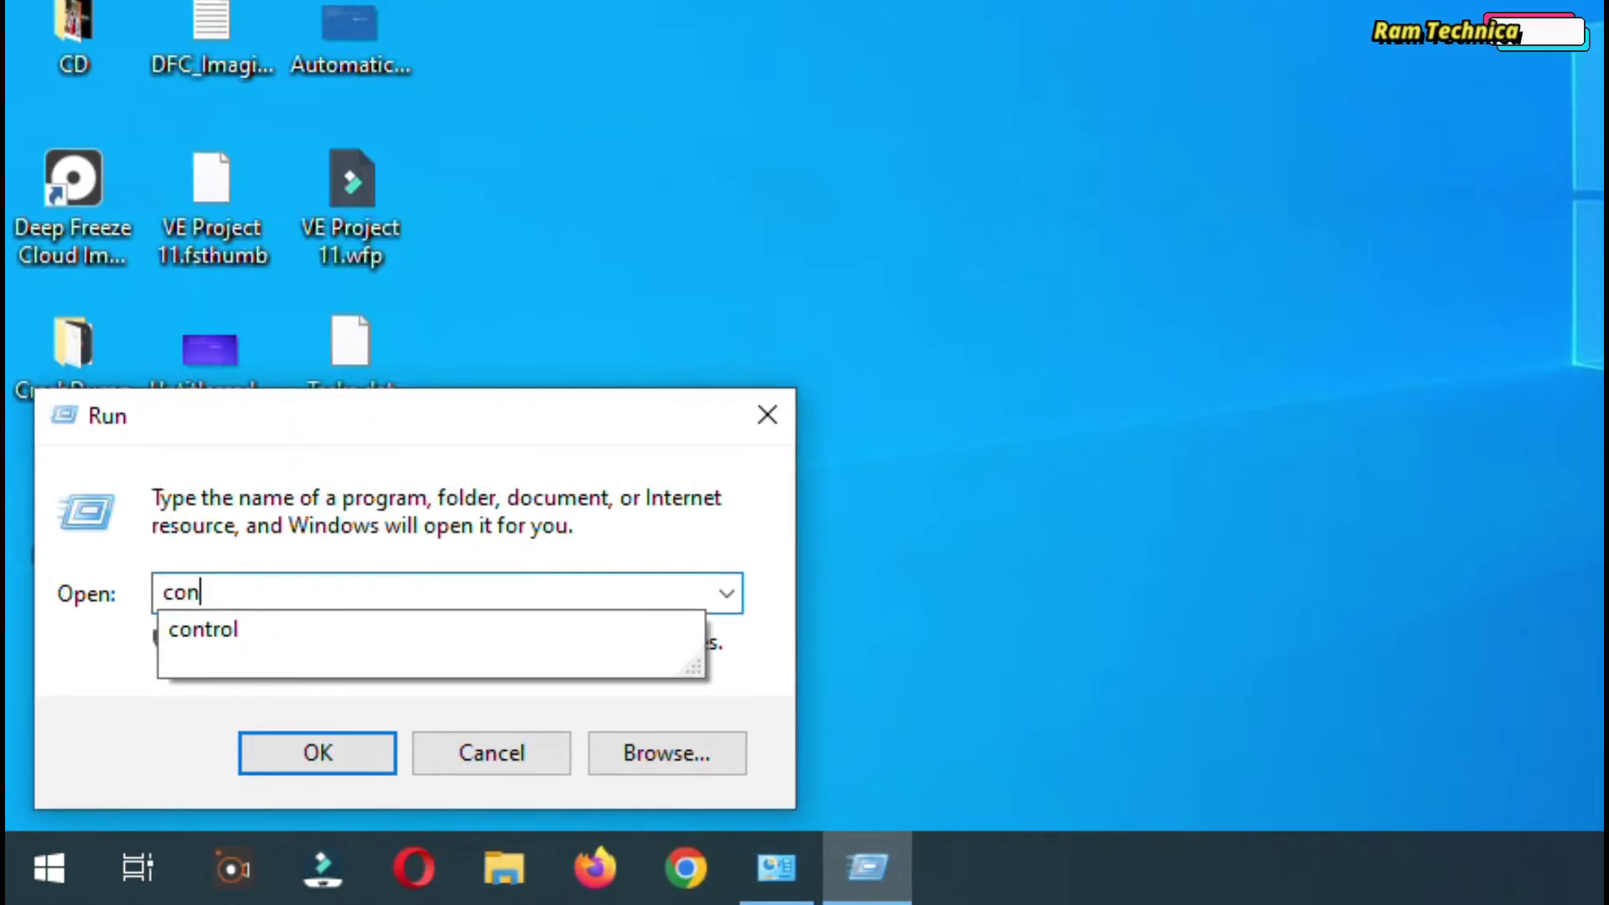
type("trol")
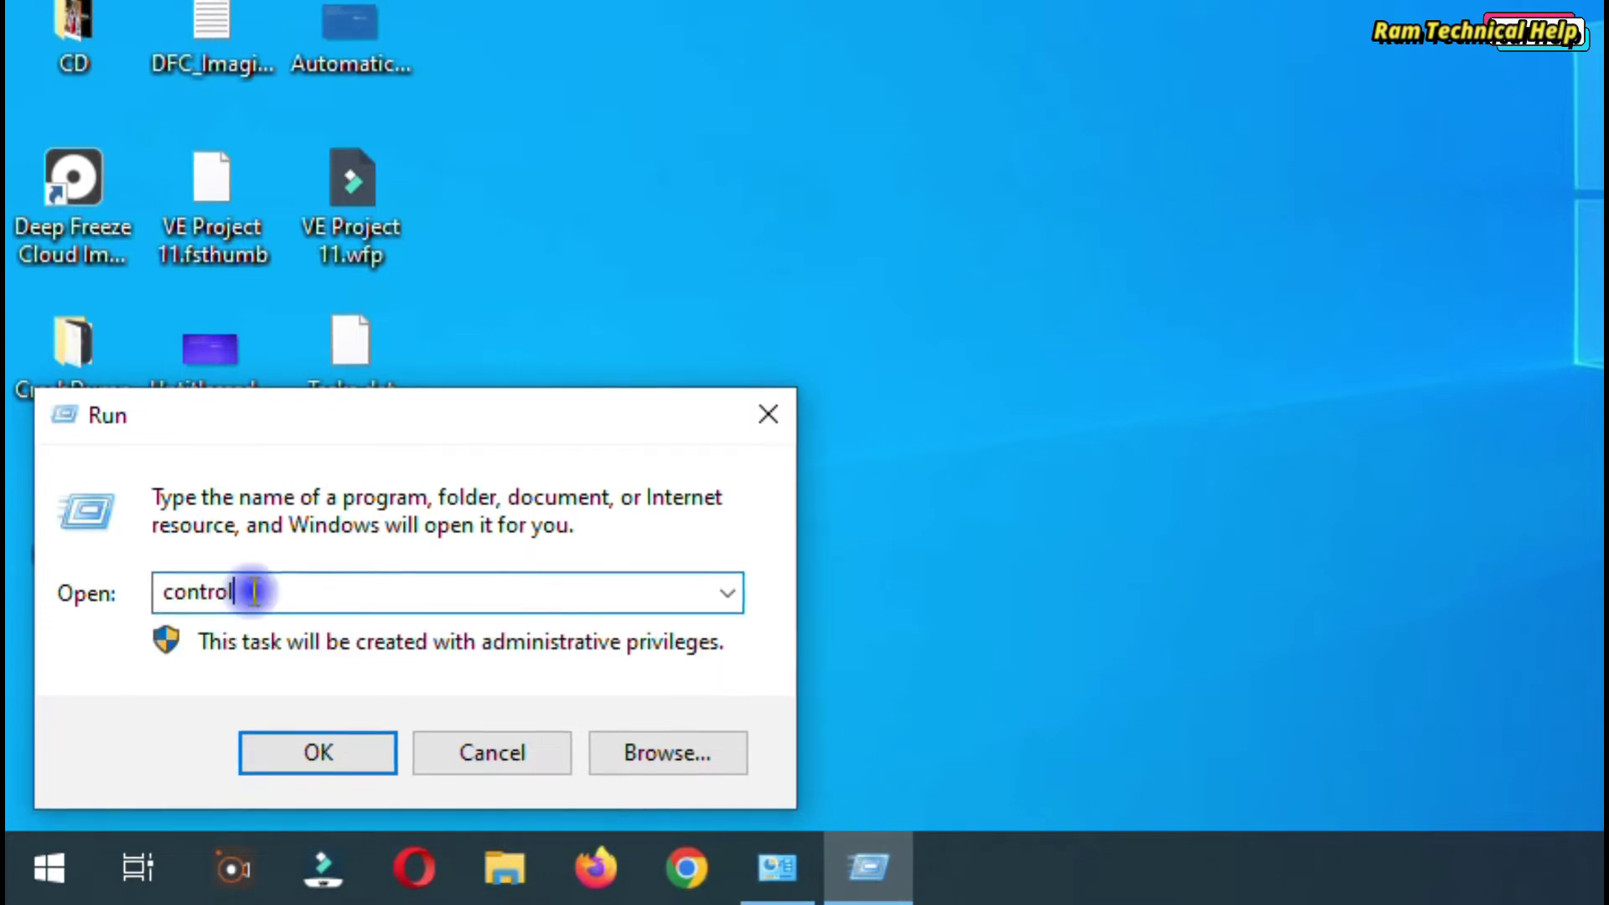
left_click(312, 758)
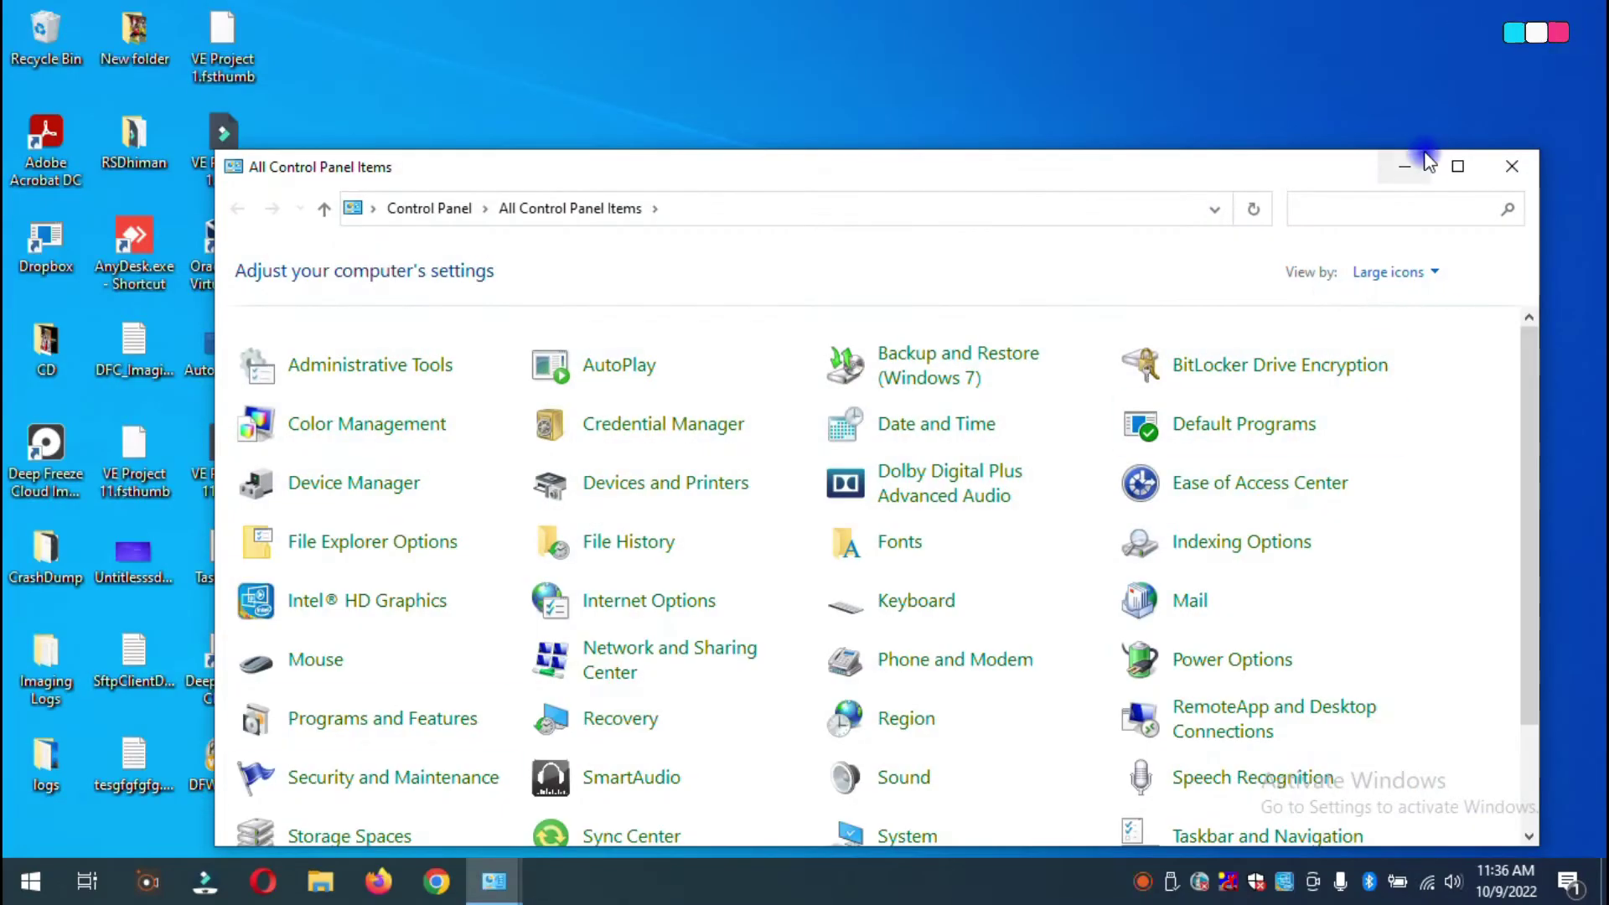
left_click(1456, 166)
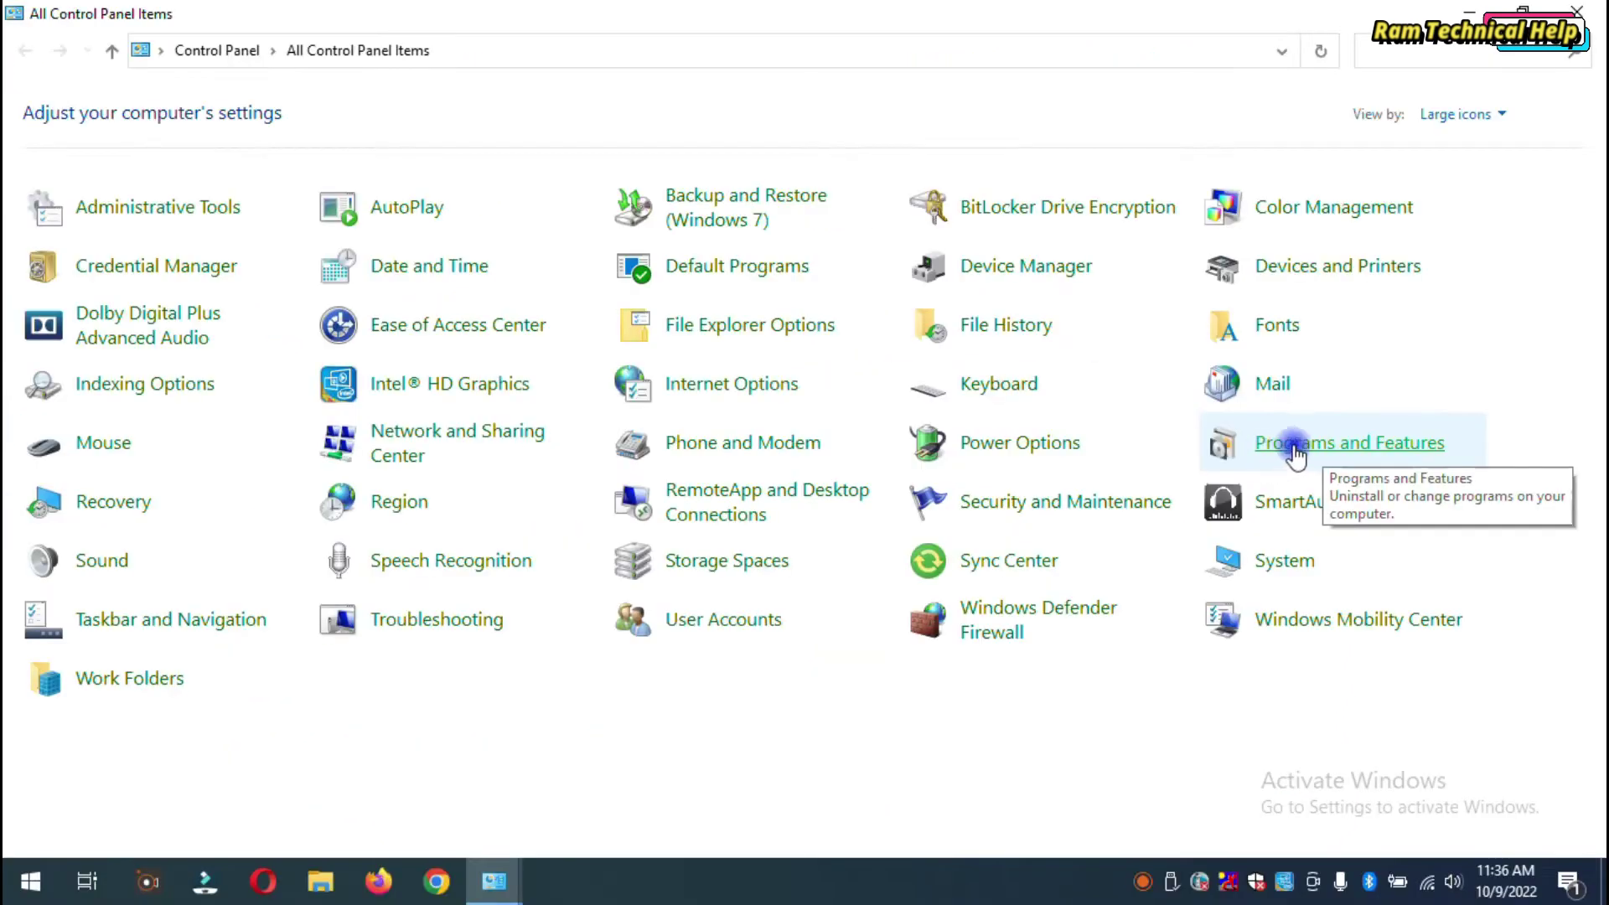
Open the Windows features on/off dialog from Programs and Features and leave only that dialog showing on the desktop
left_click(1295, 446)
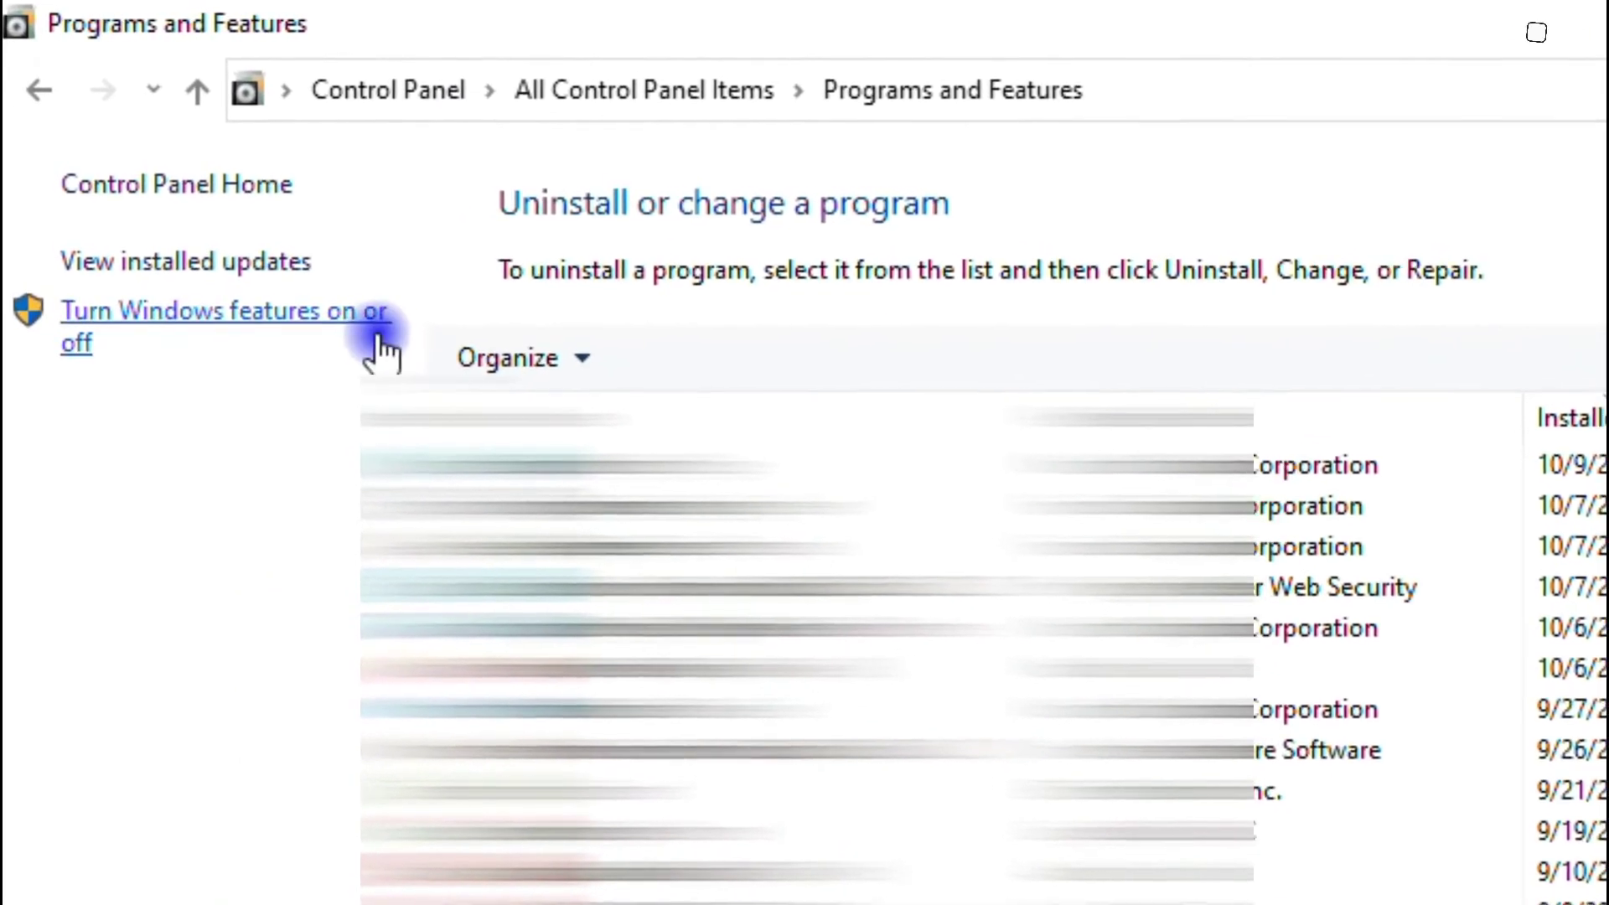
left_click(113, 368)
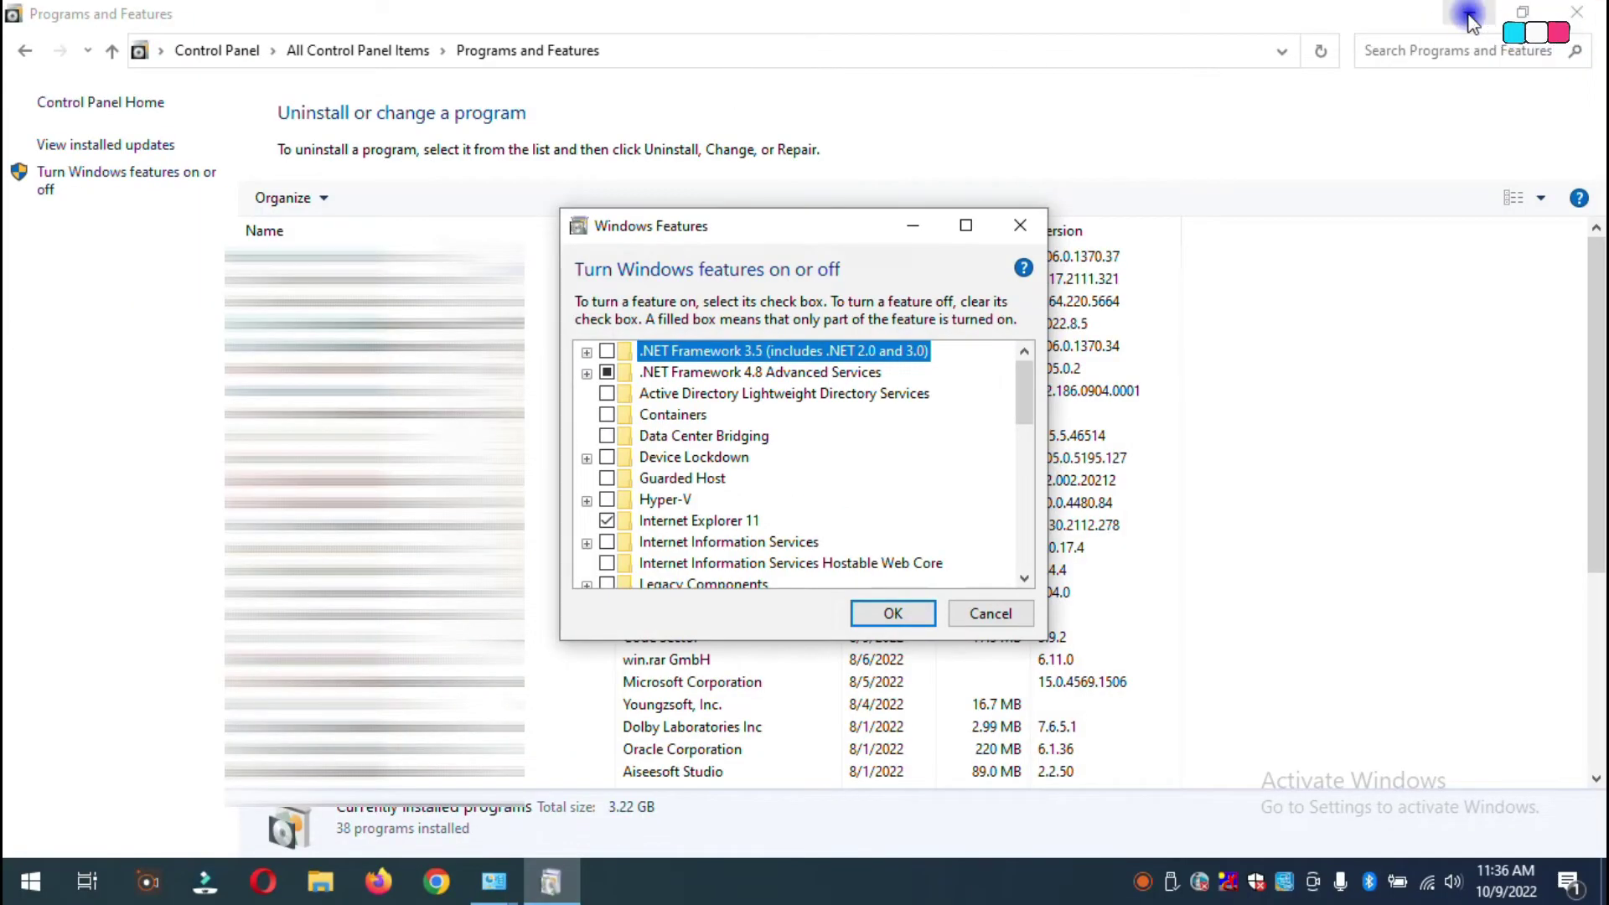
left_click(1468, 13)
left_click_drag(788, 226, 804, 172)
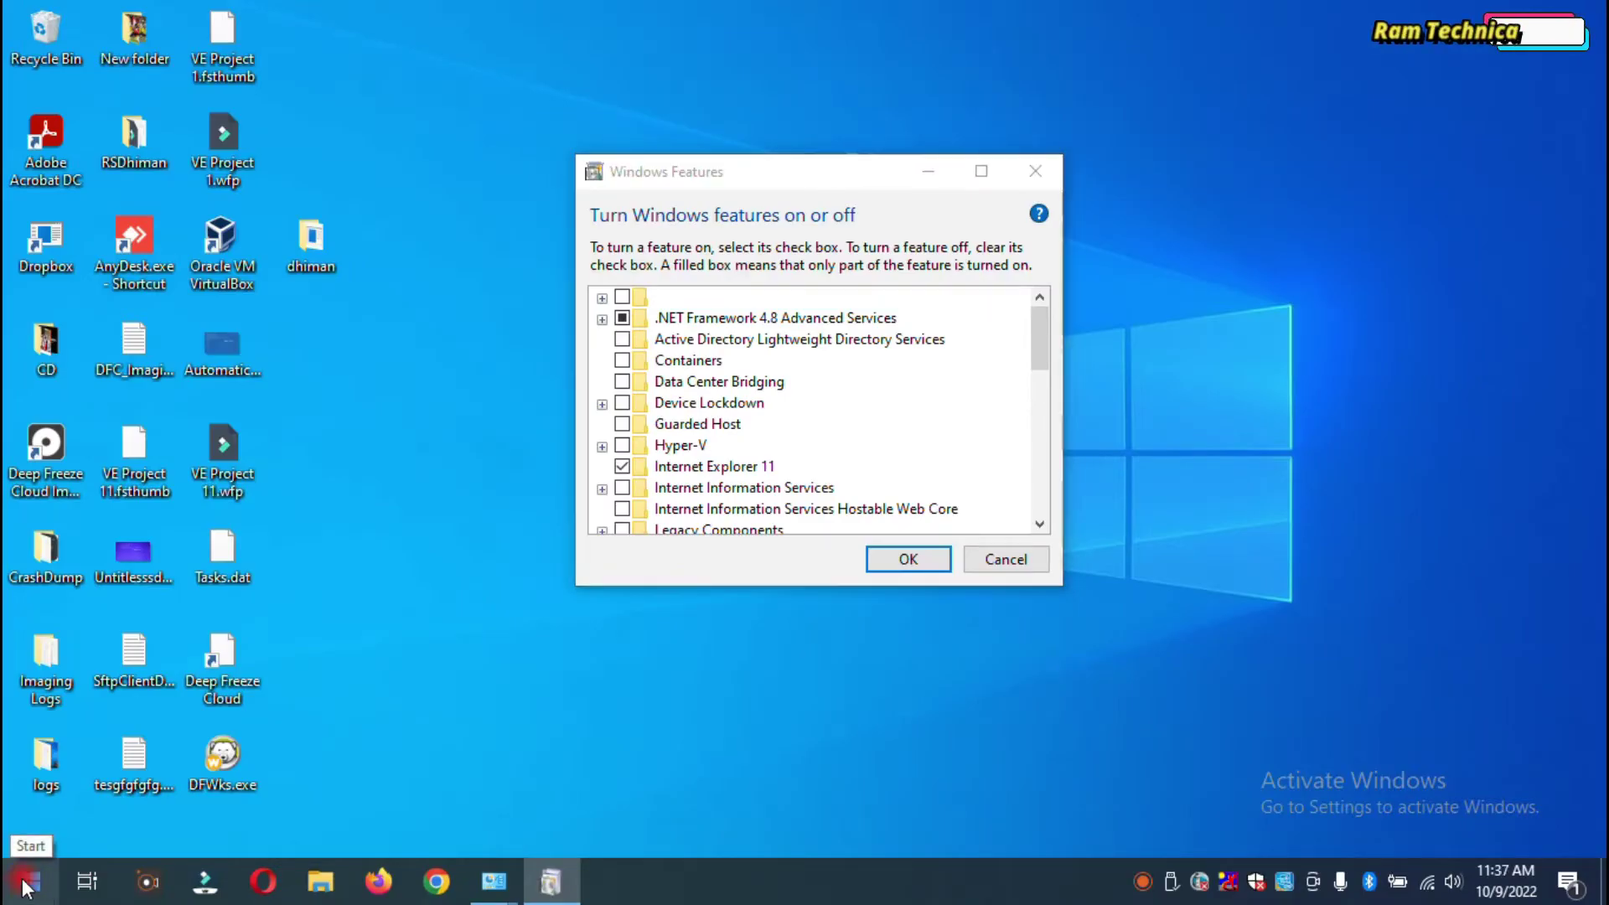
Open the Services console by running services.msc
right_click(28, 888)
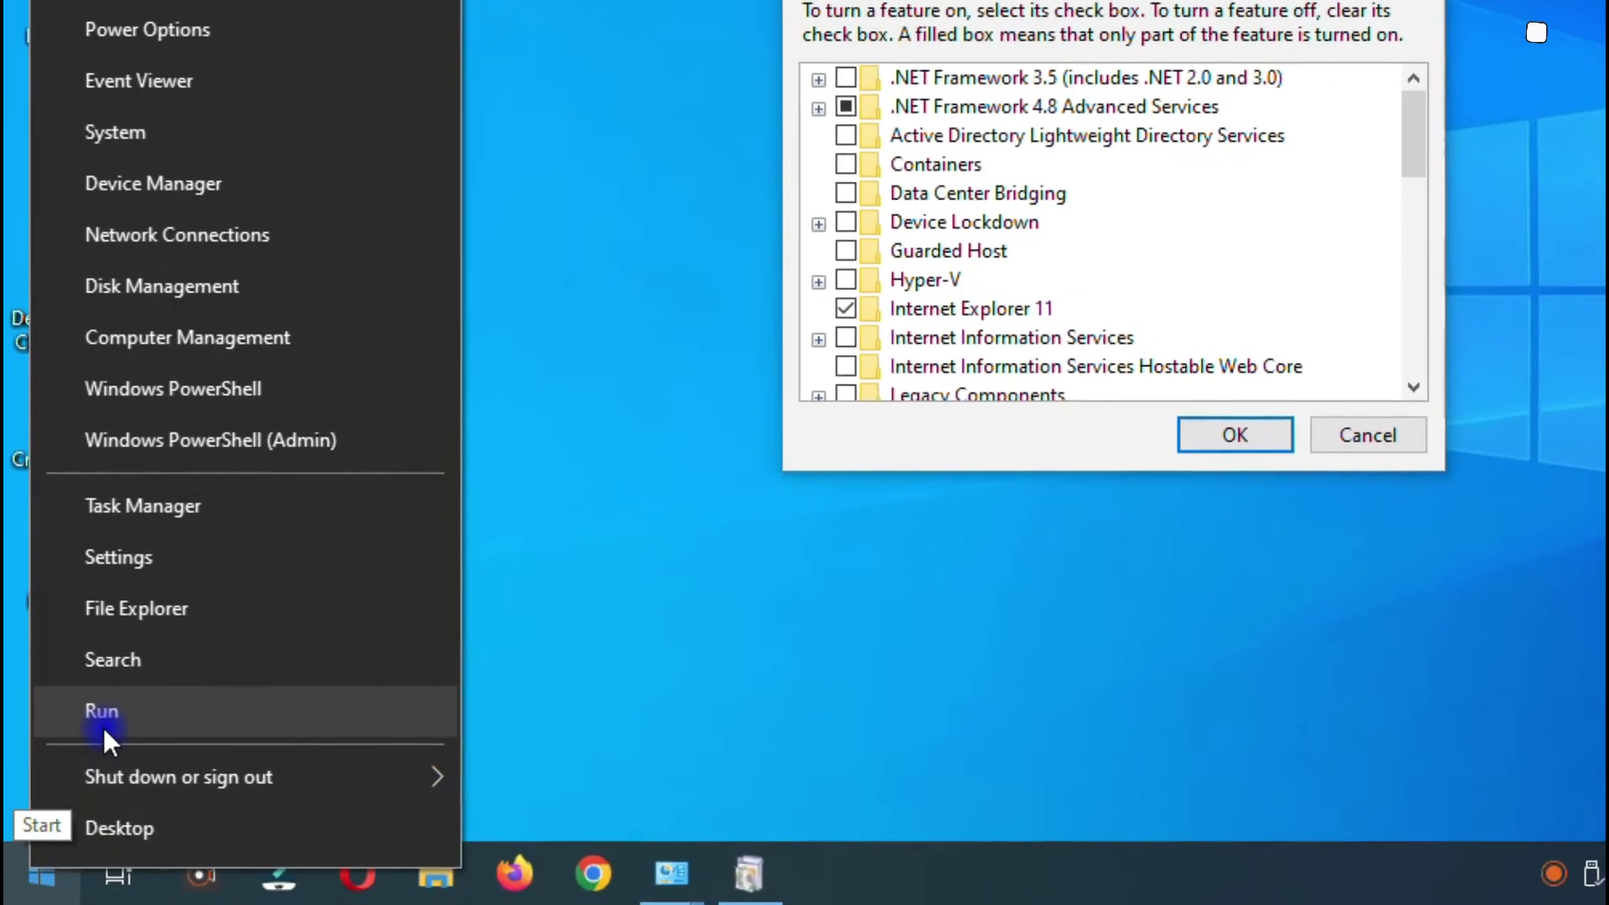
left_click(77, 767)
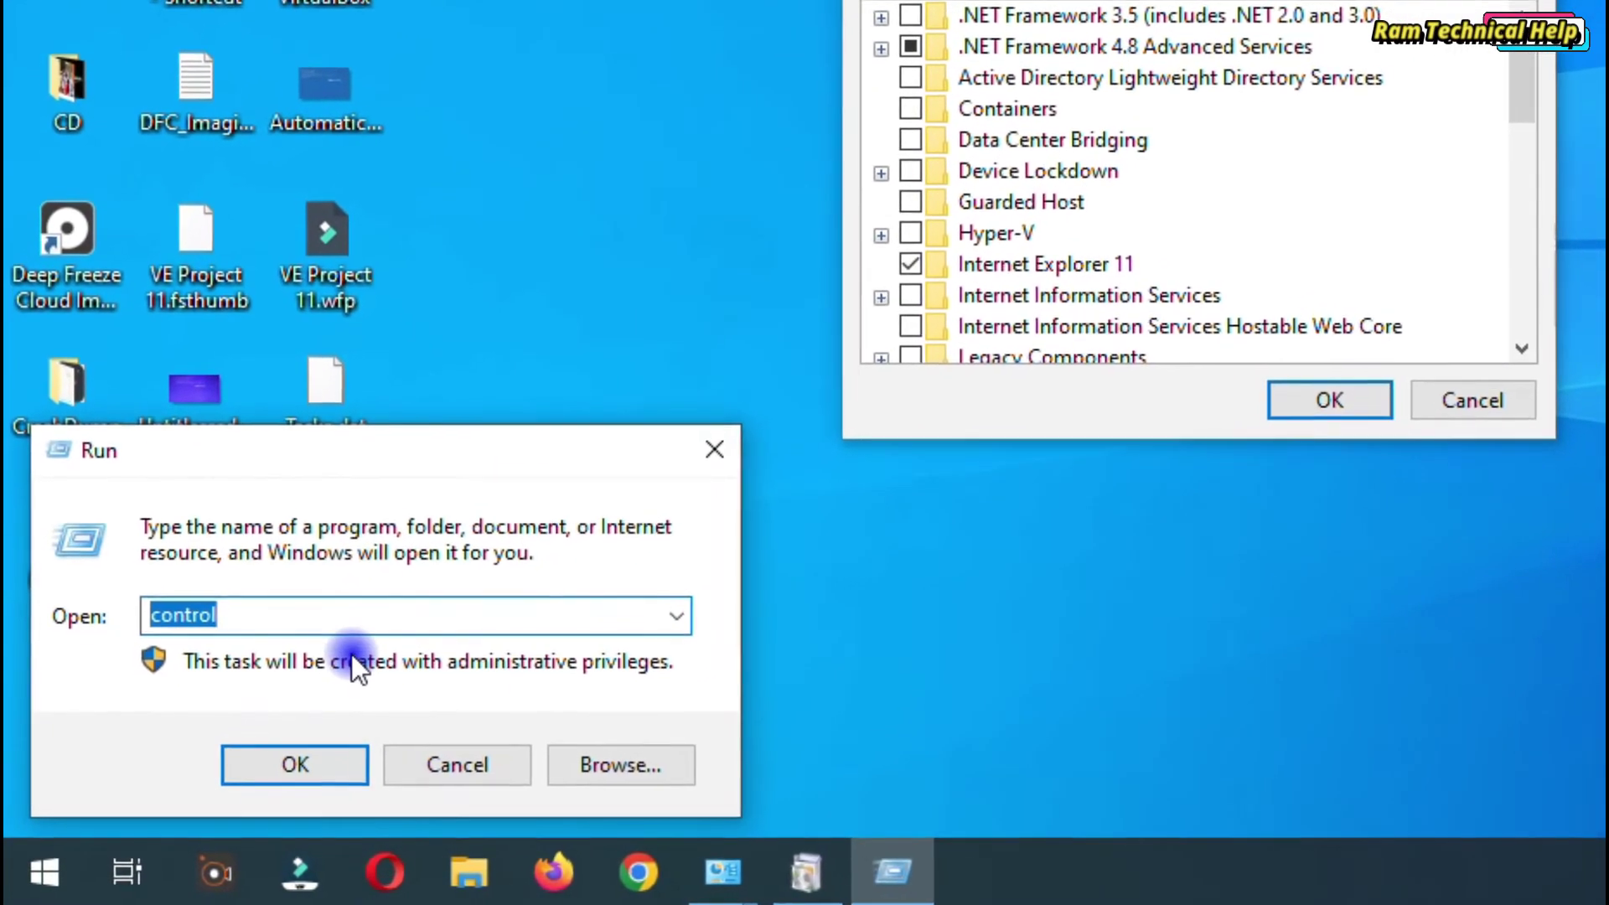
type("ser")
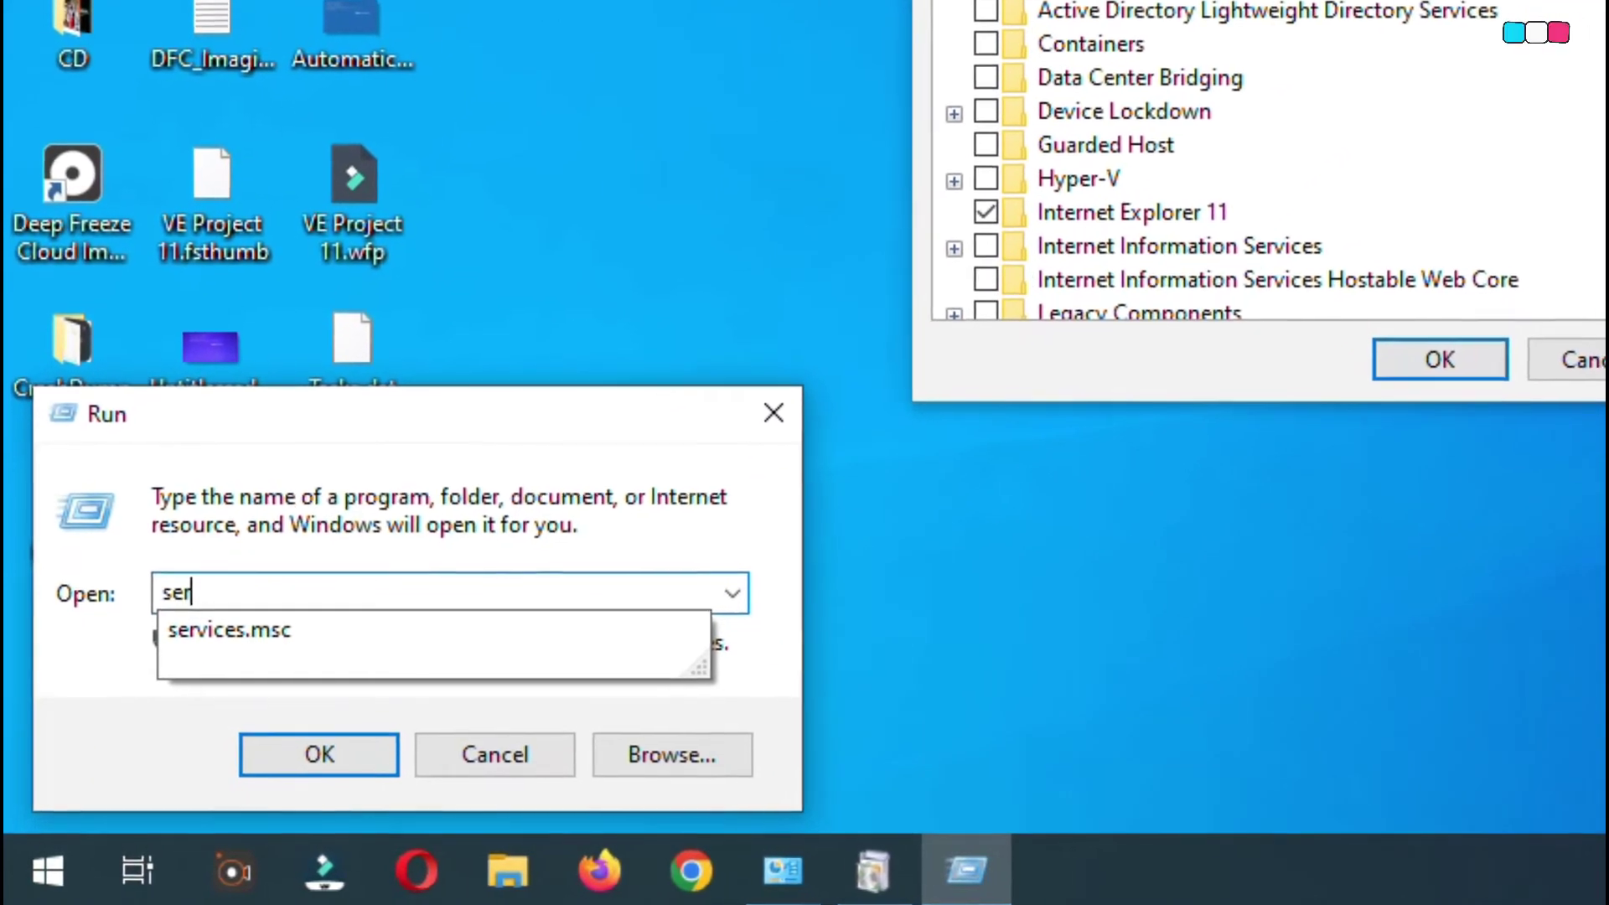
key("Down")
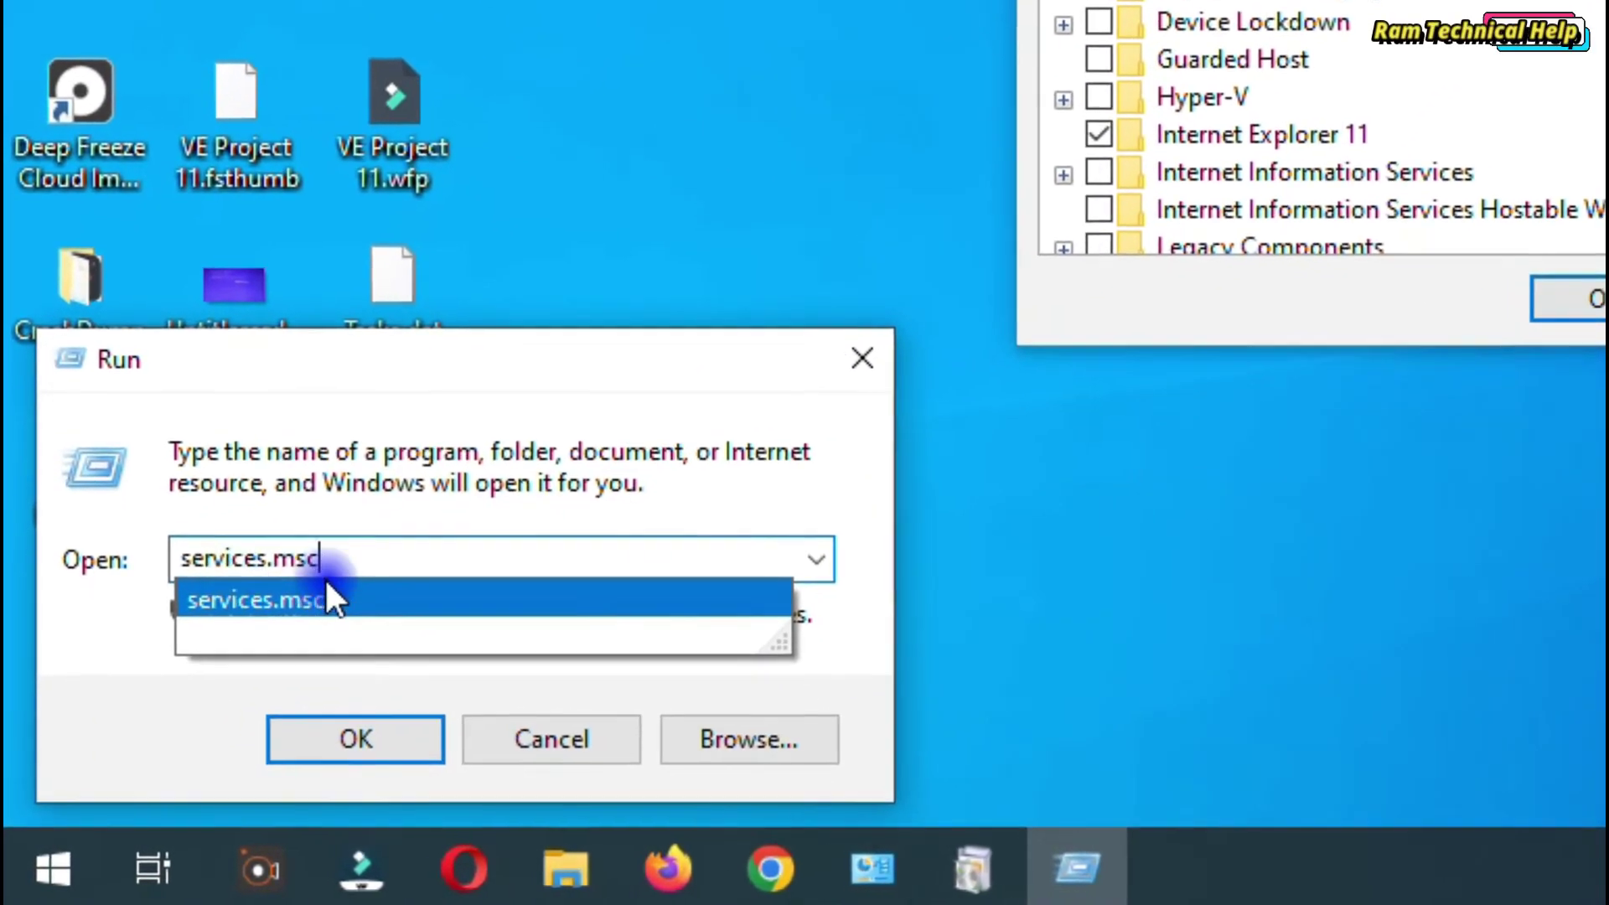
left_click(377, 754)
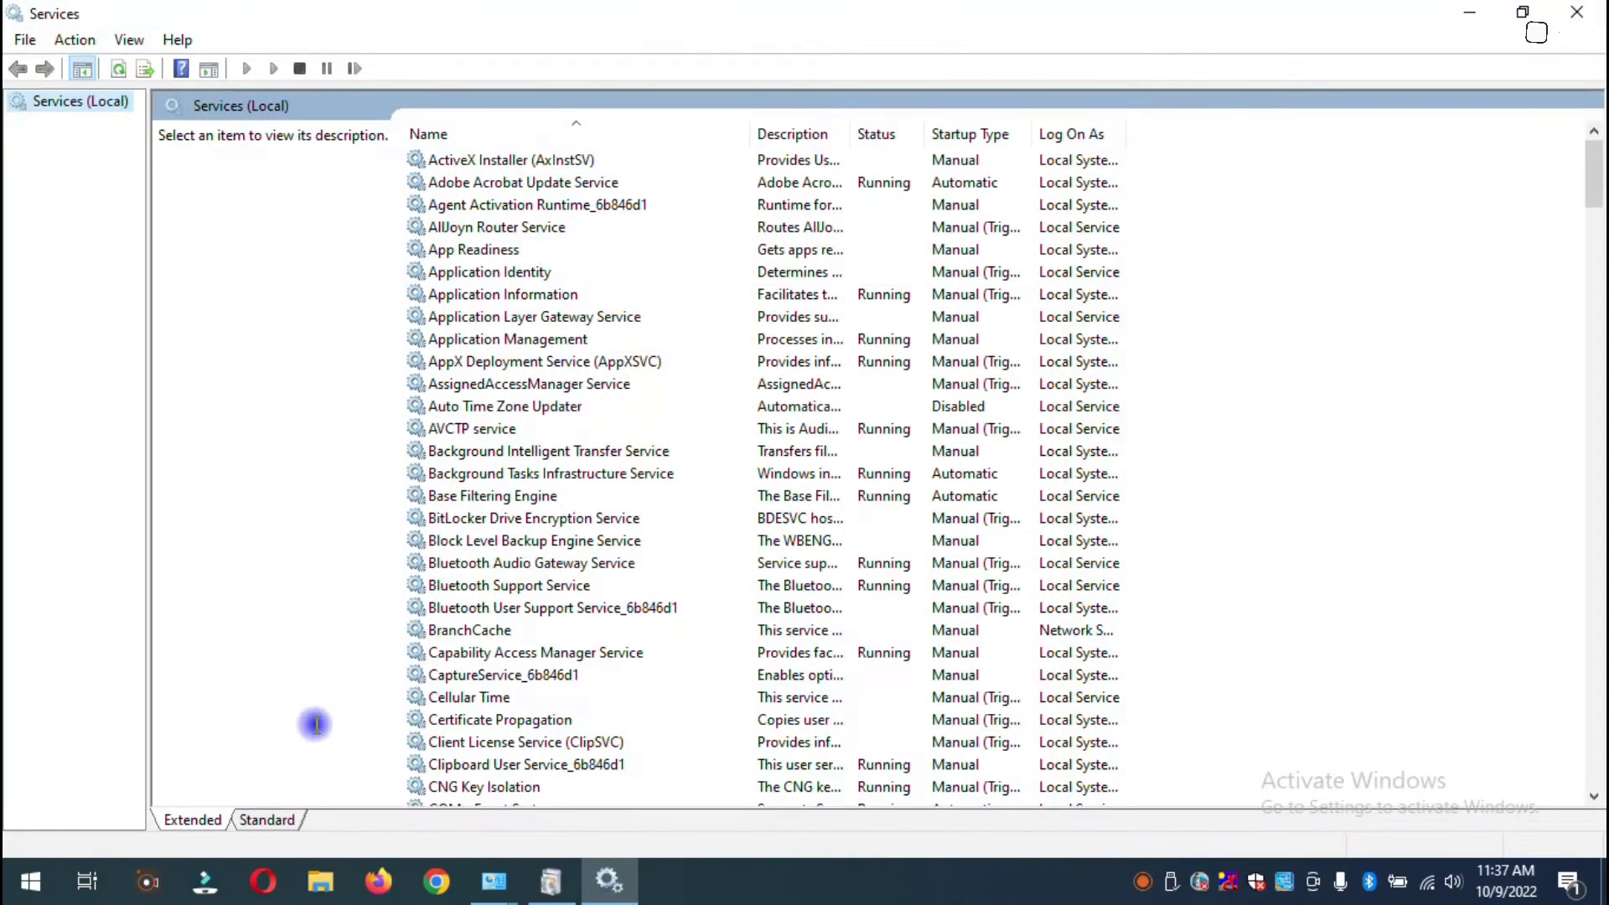
Set the startup type of the Windows Update service to Automatic and apply the change
left_click(491, 476)
key("w")
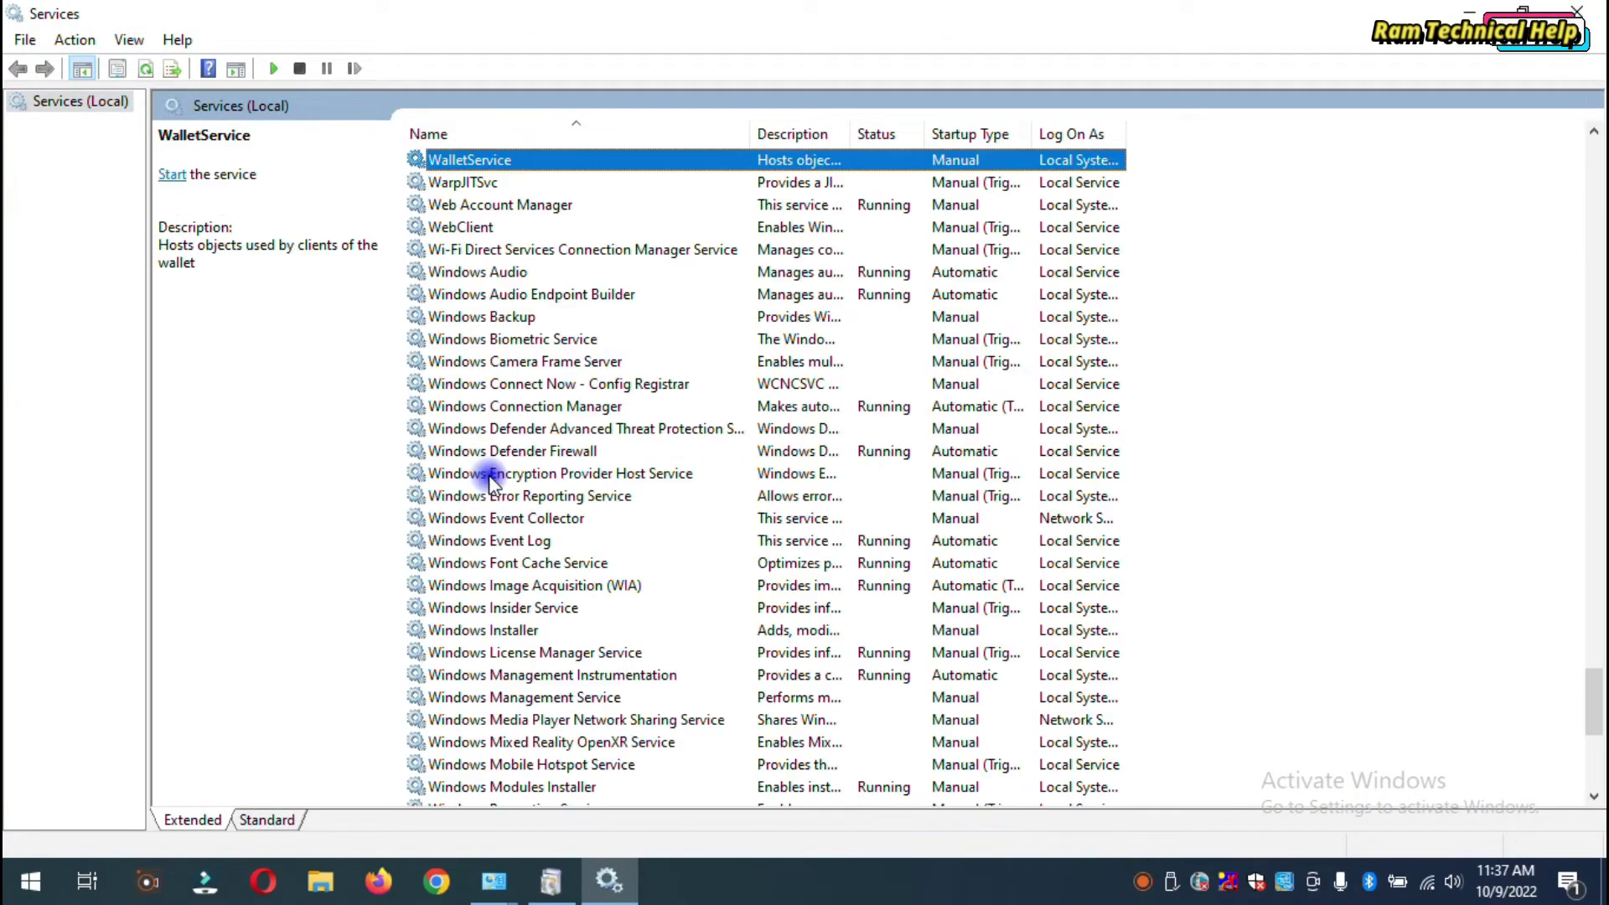
scroll(556, 528, "down", 4)
scroll(547, 605, "down", 2)
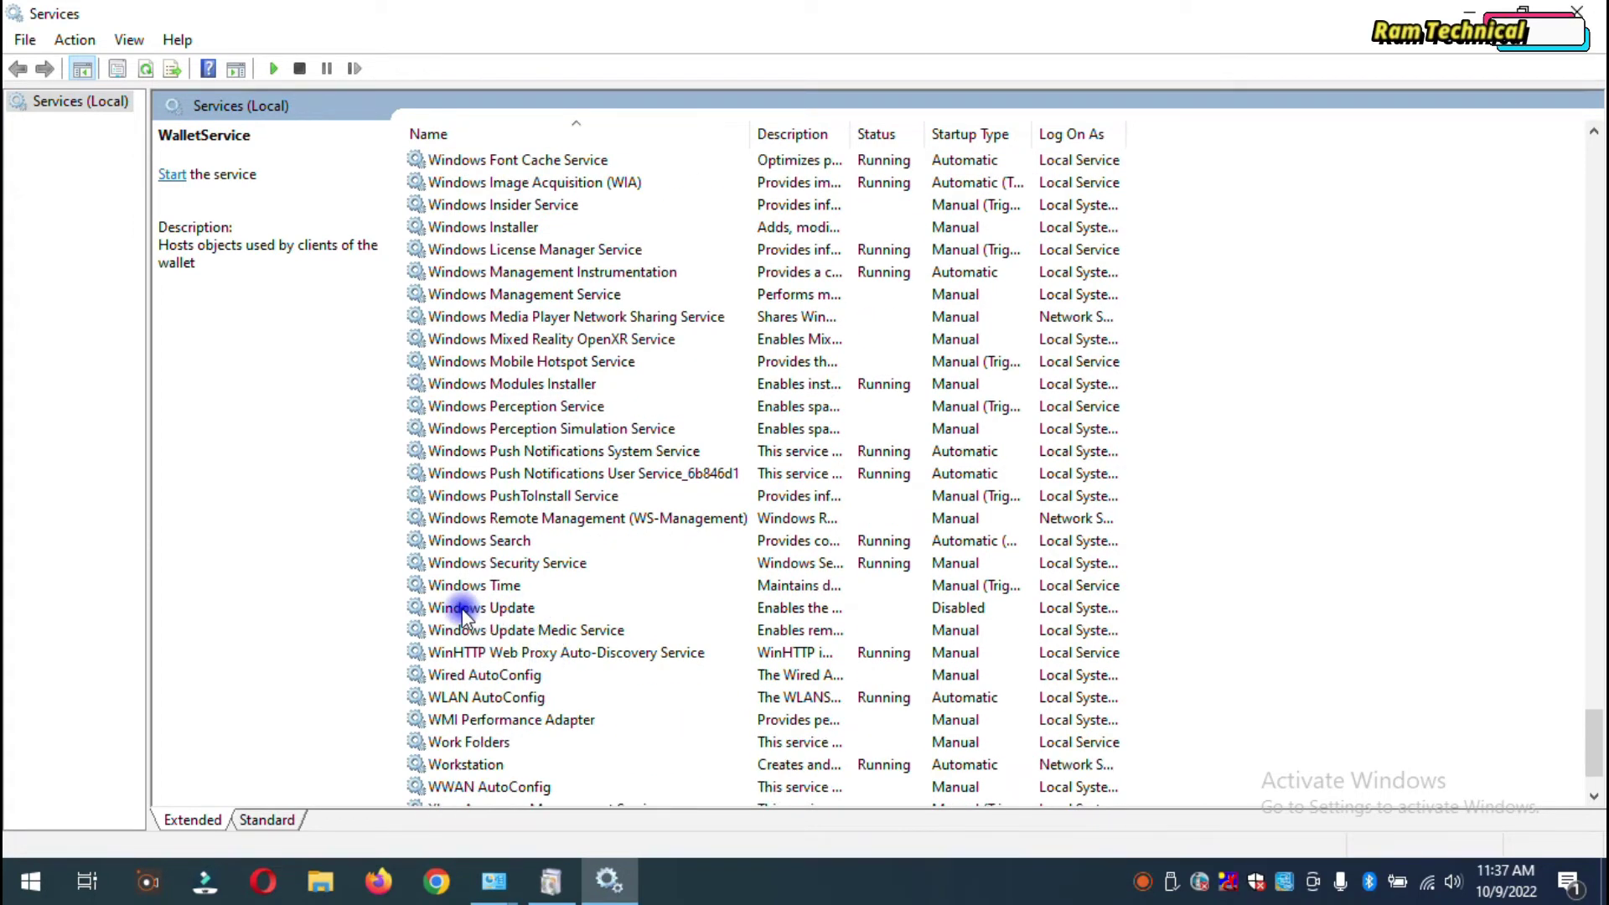
left_click(501, 610)
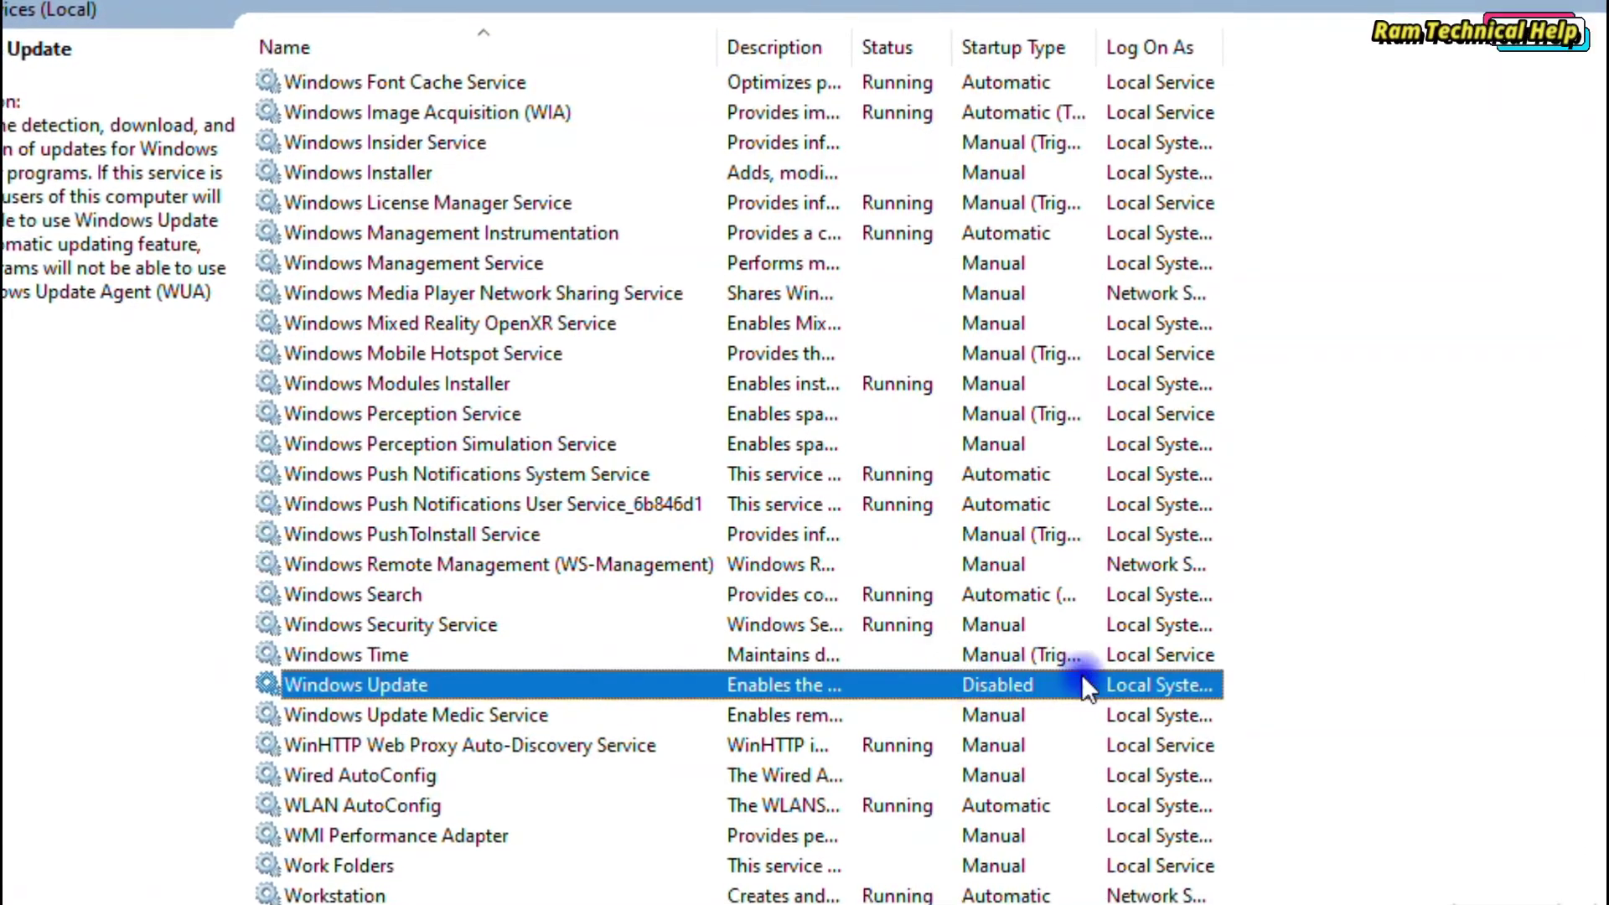
double_click(428, 684)
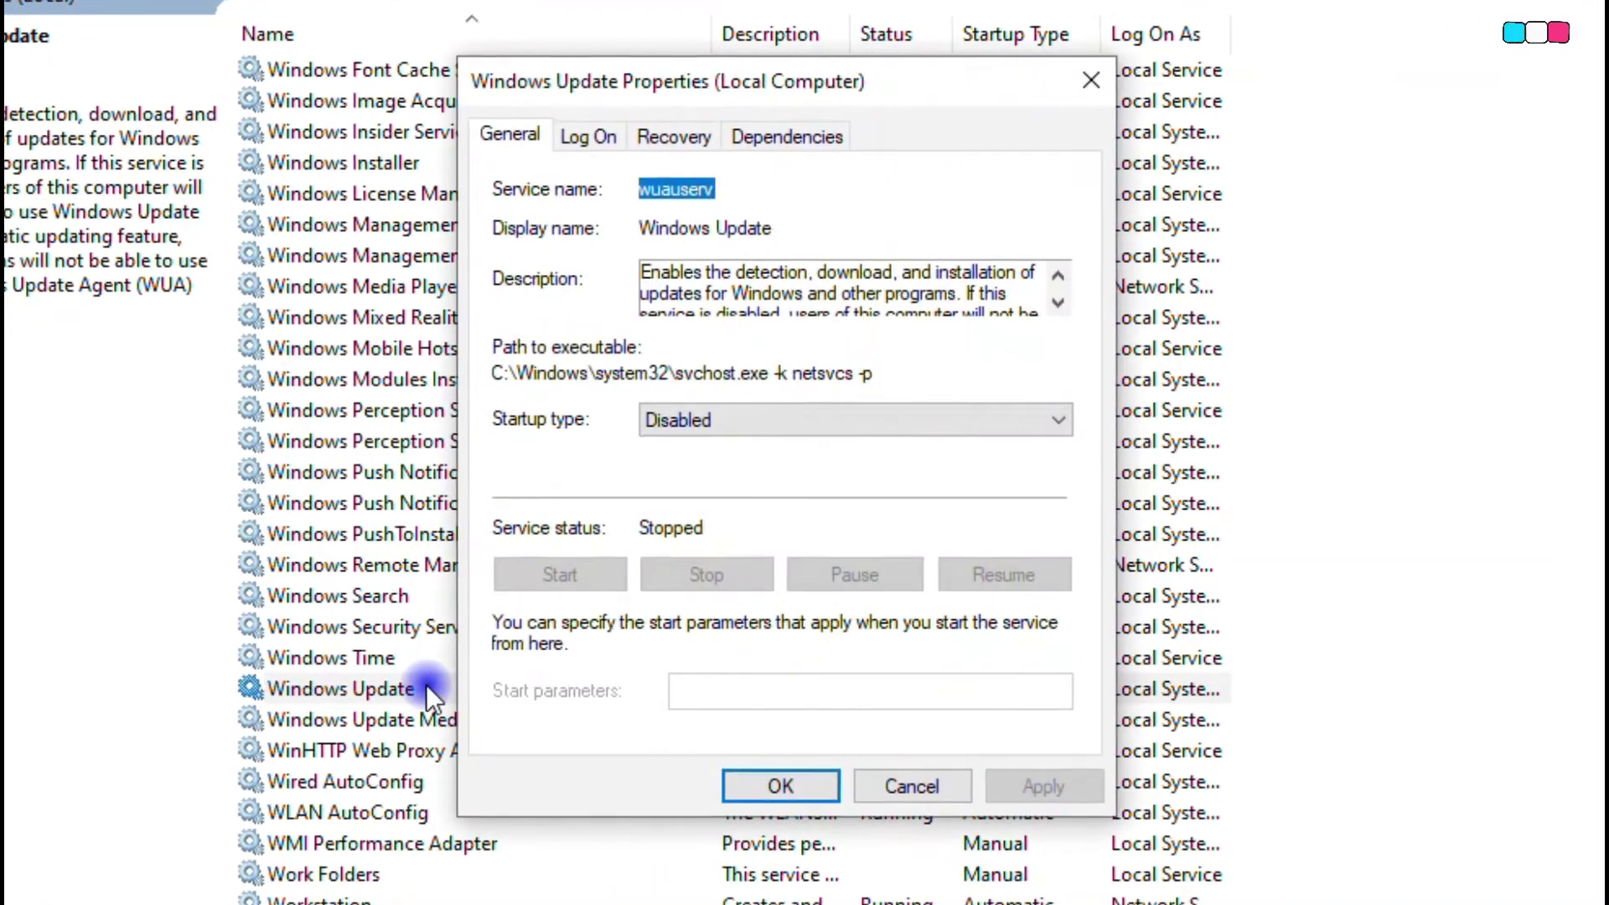
left_click(747, 418)
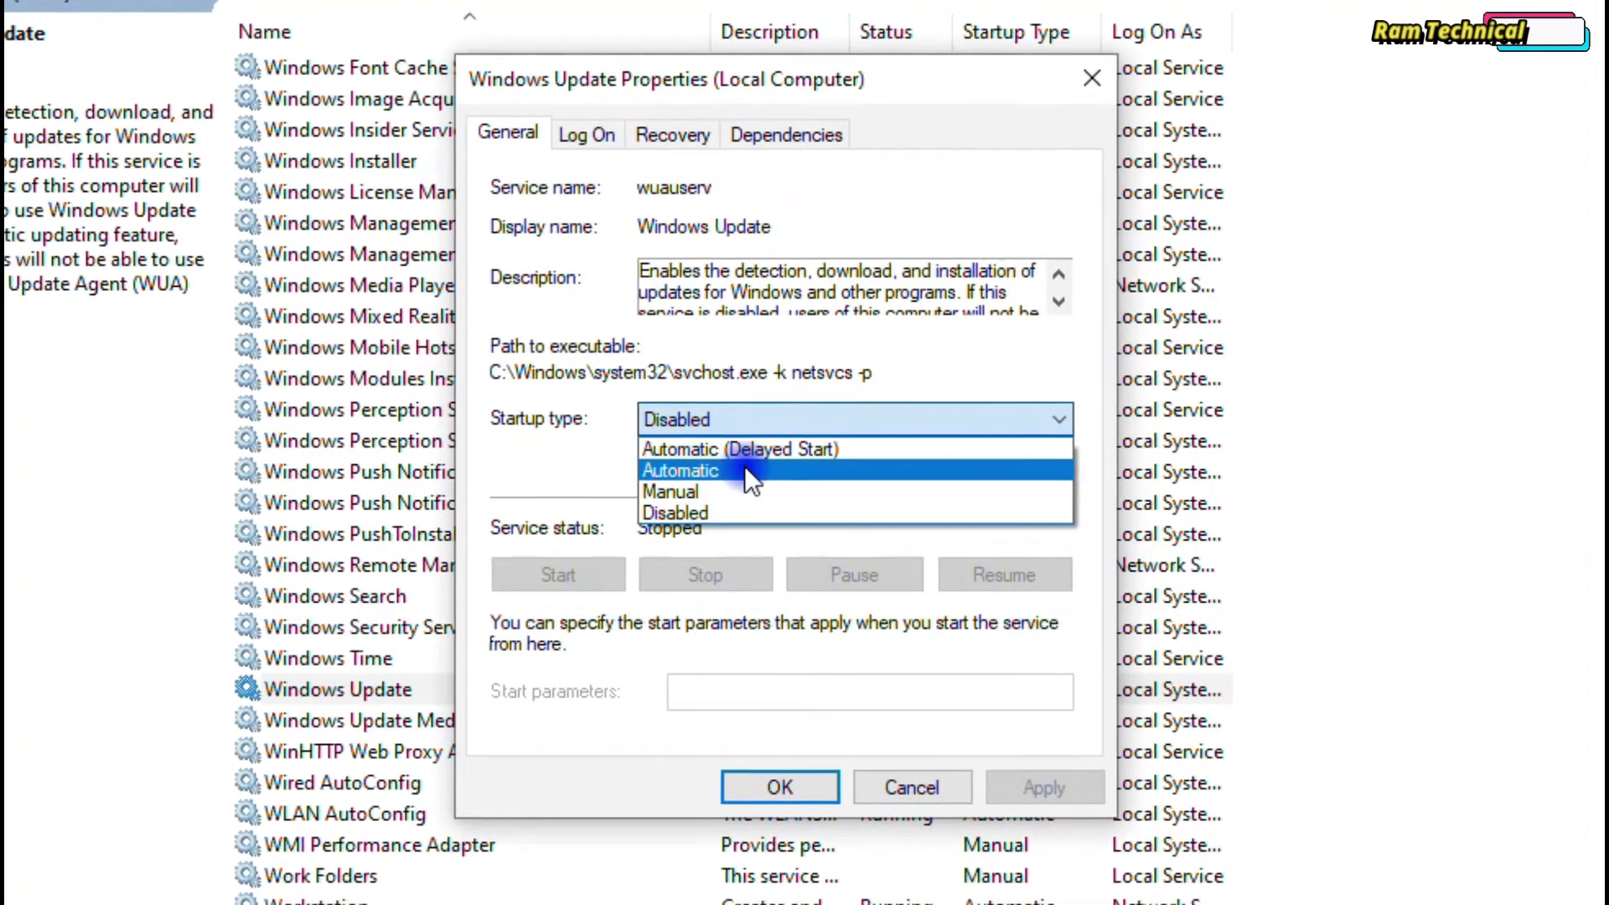
left_click(744, 465)
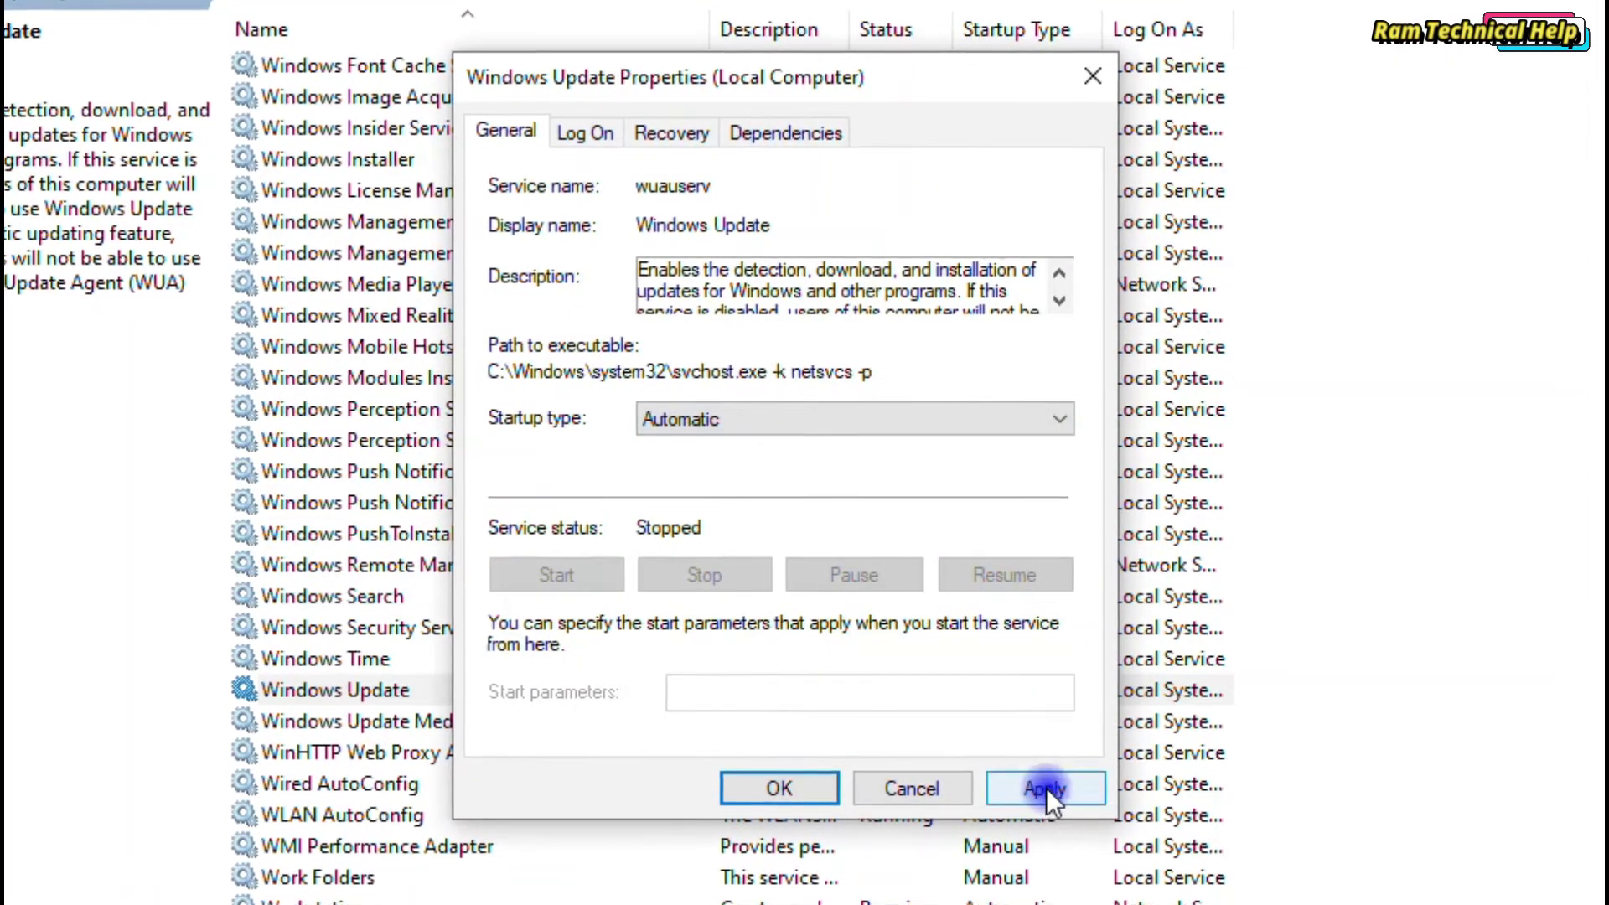
left_click(1043, 784)
left_click(778, 788)
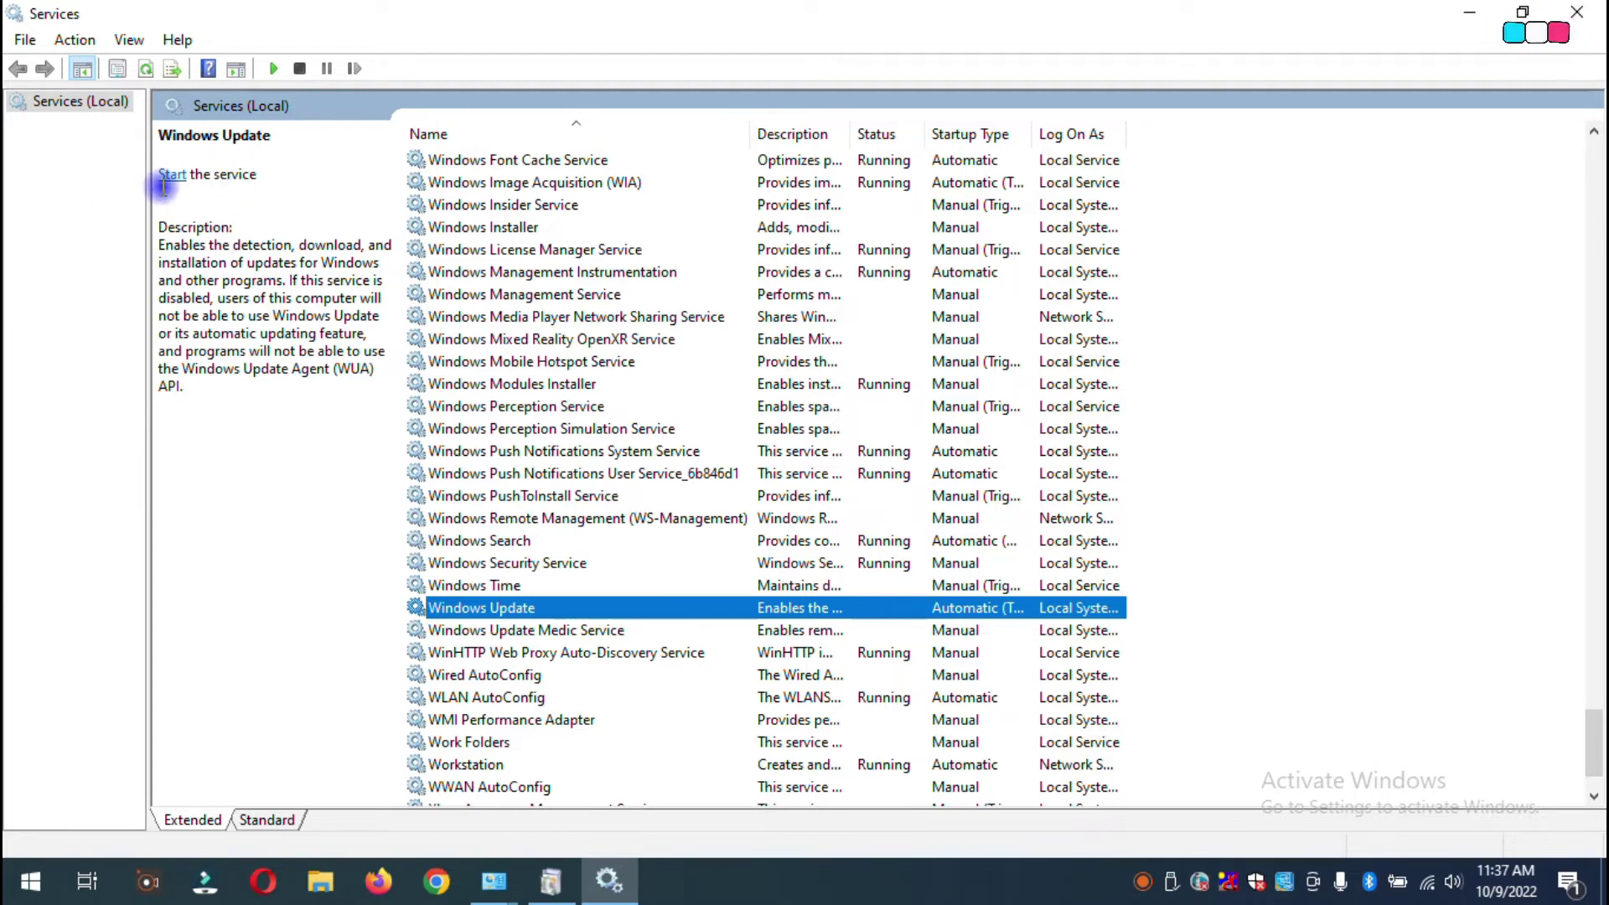
Start the Windows Update service and close the Services console
left_click(172, 175)
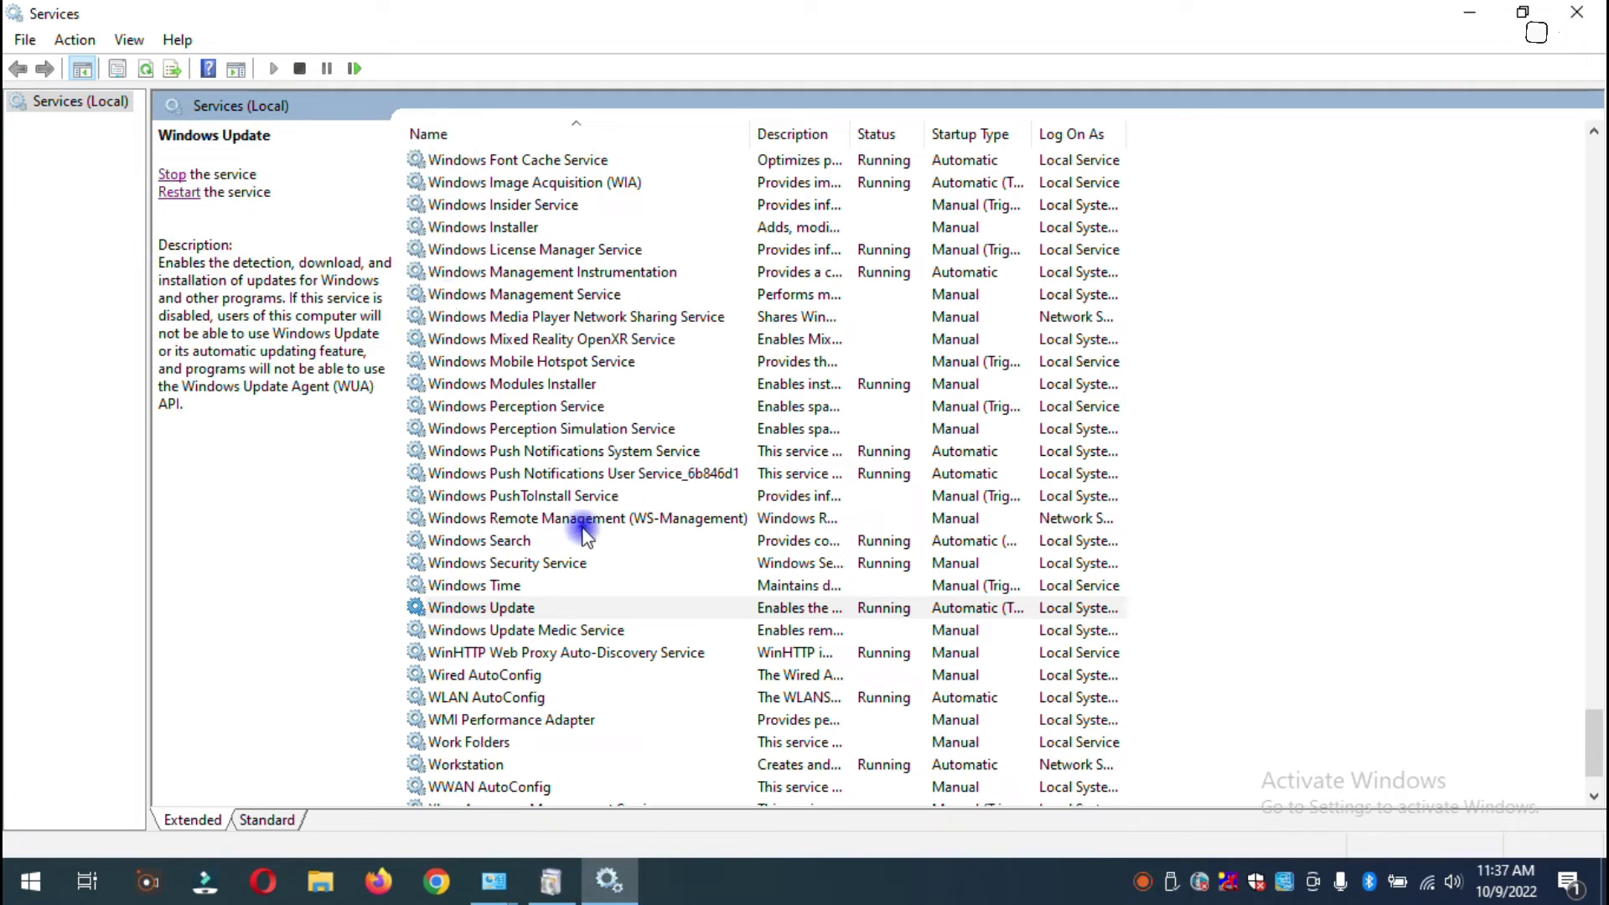
left_click(486, 610)
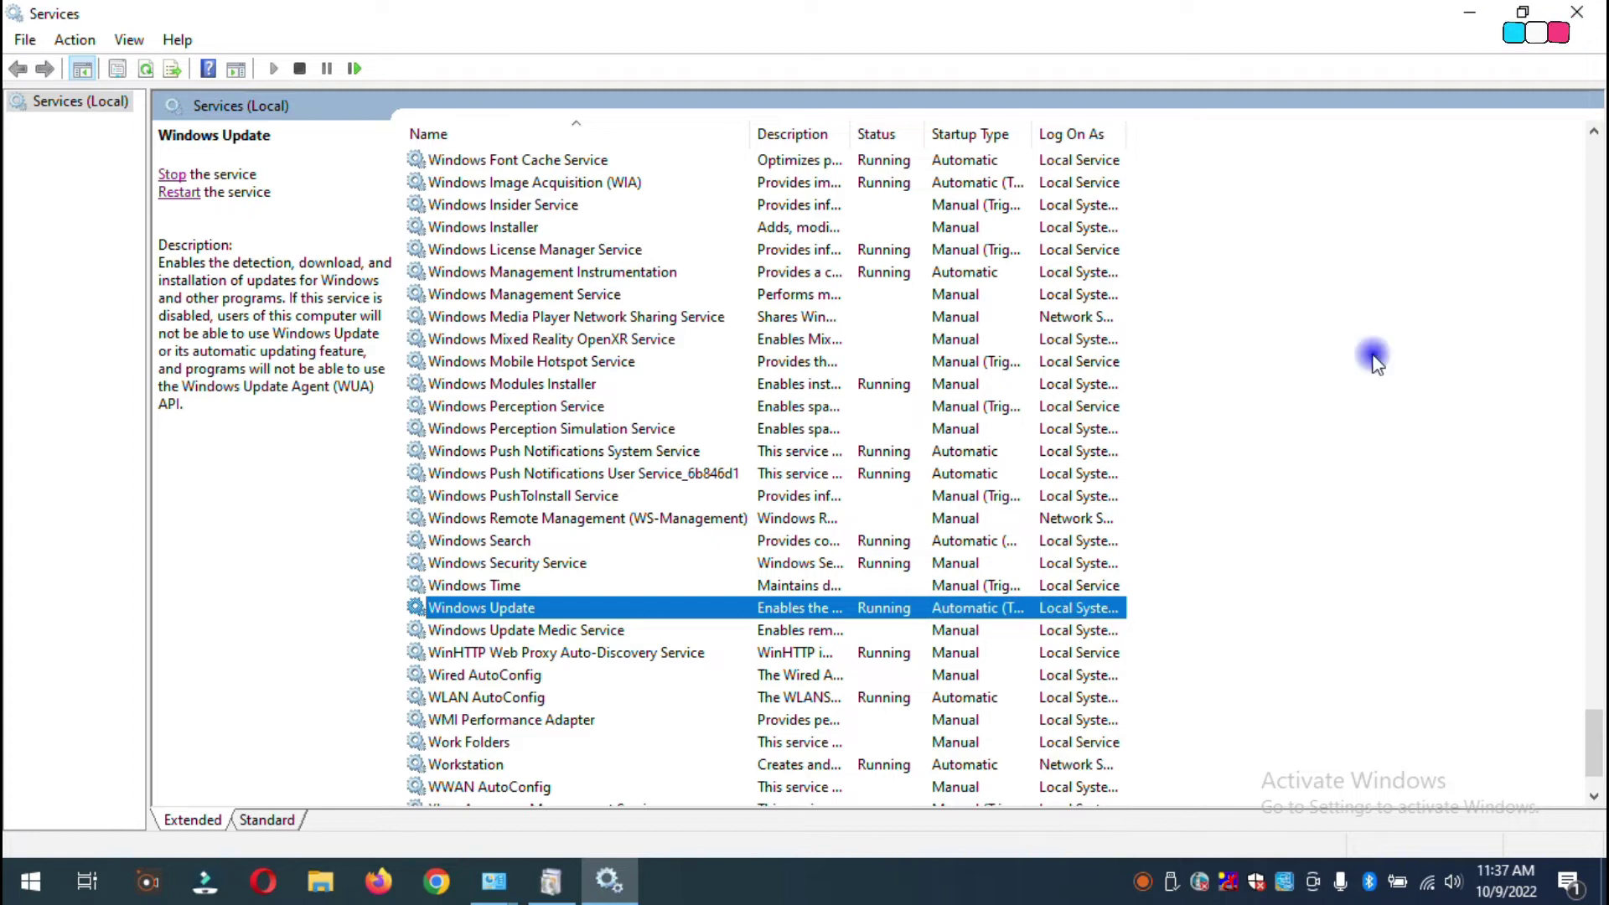
left_click(1576, 12)
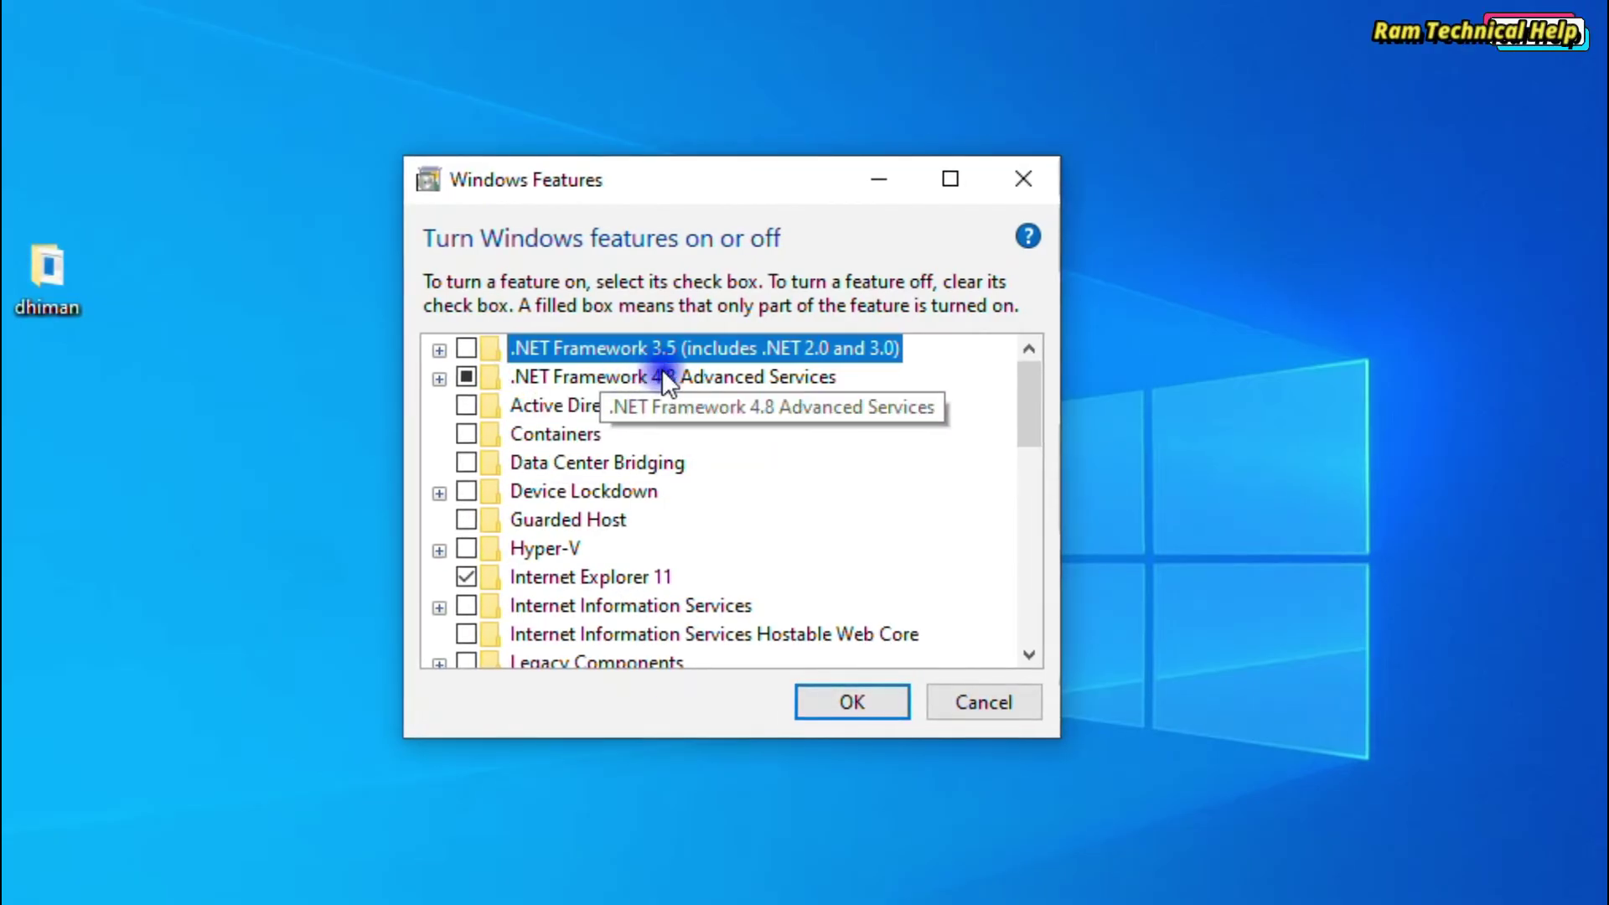
Turn on .NET Framework 3.5 (includes .NET 2.0 and 3.0), letting Windows Update download the required files, and close the finished installer
left_click(465, 349)
left_click(435, 349)
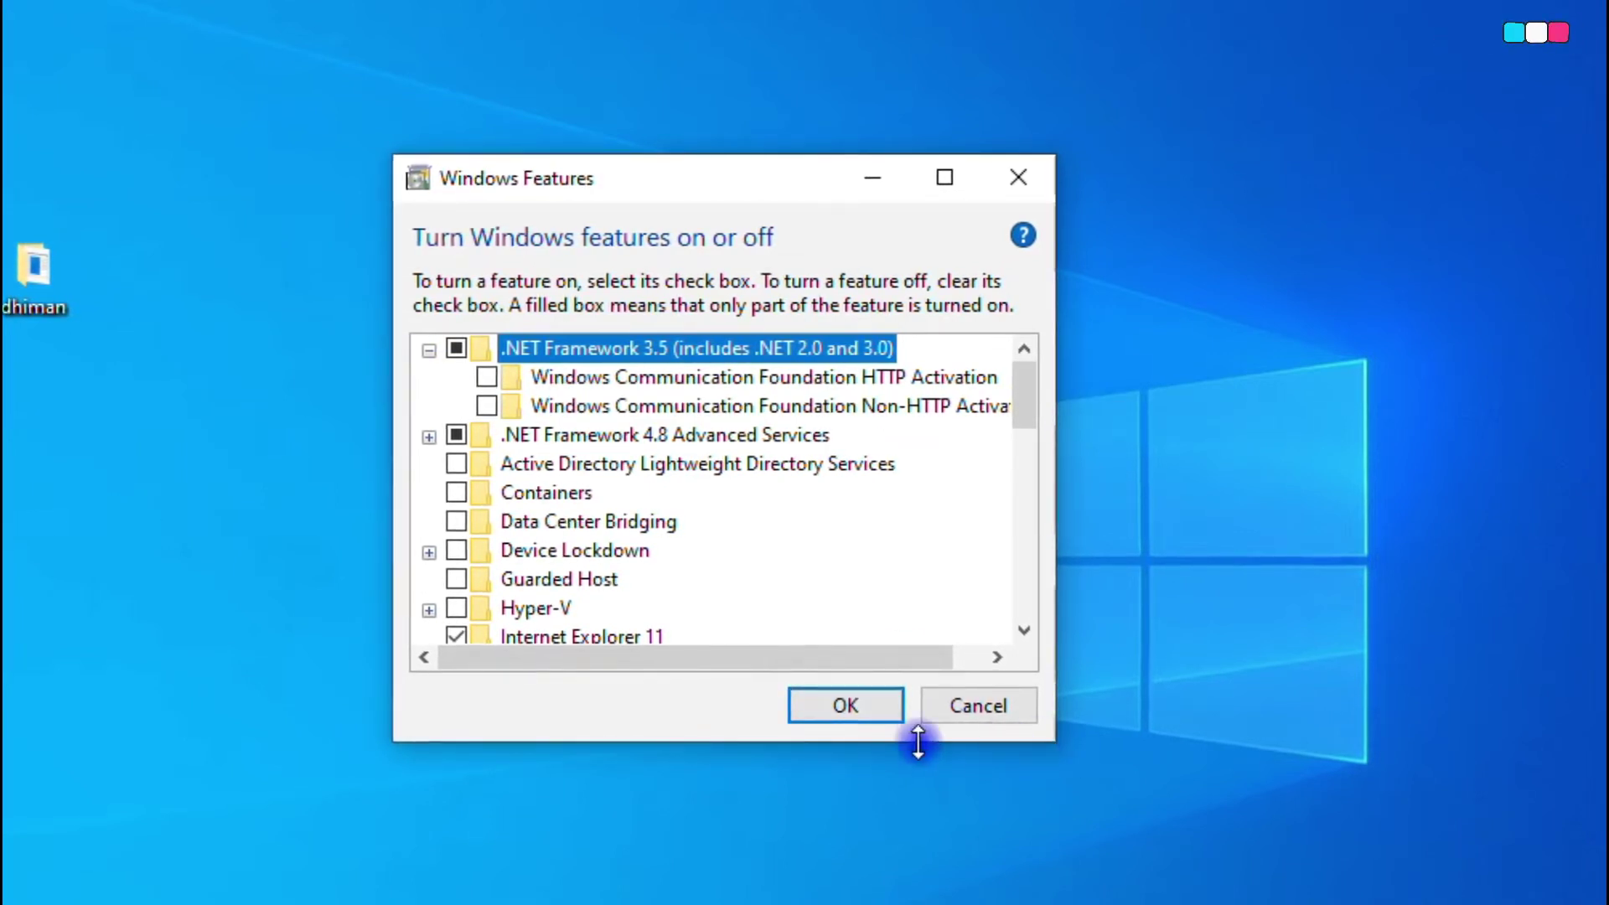
left_click(858, 709)
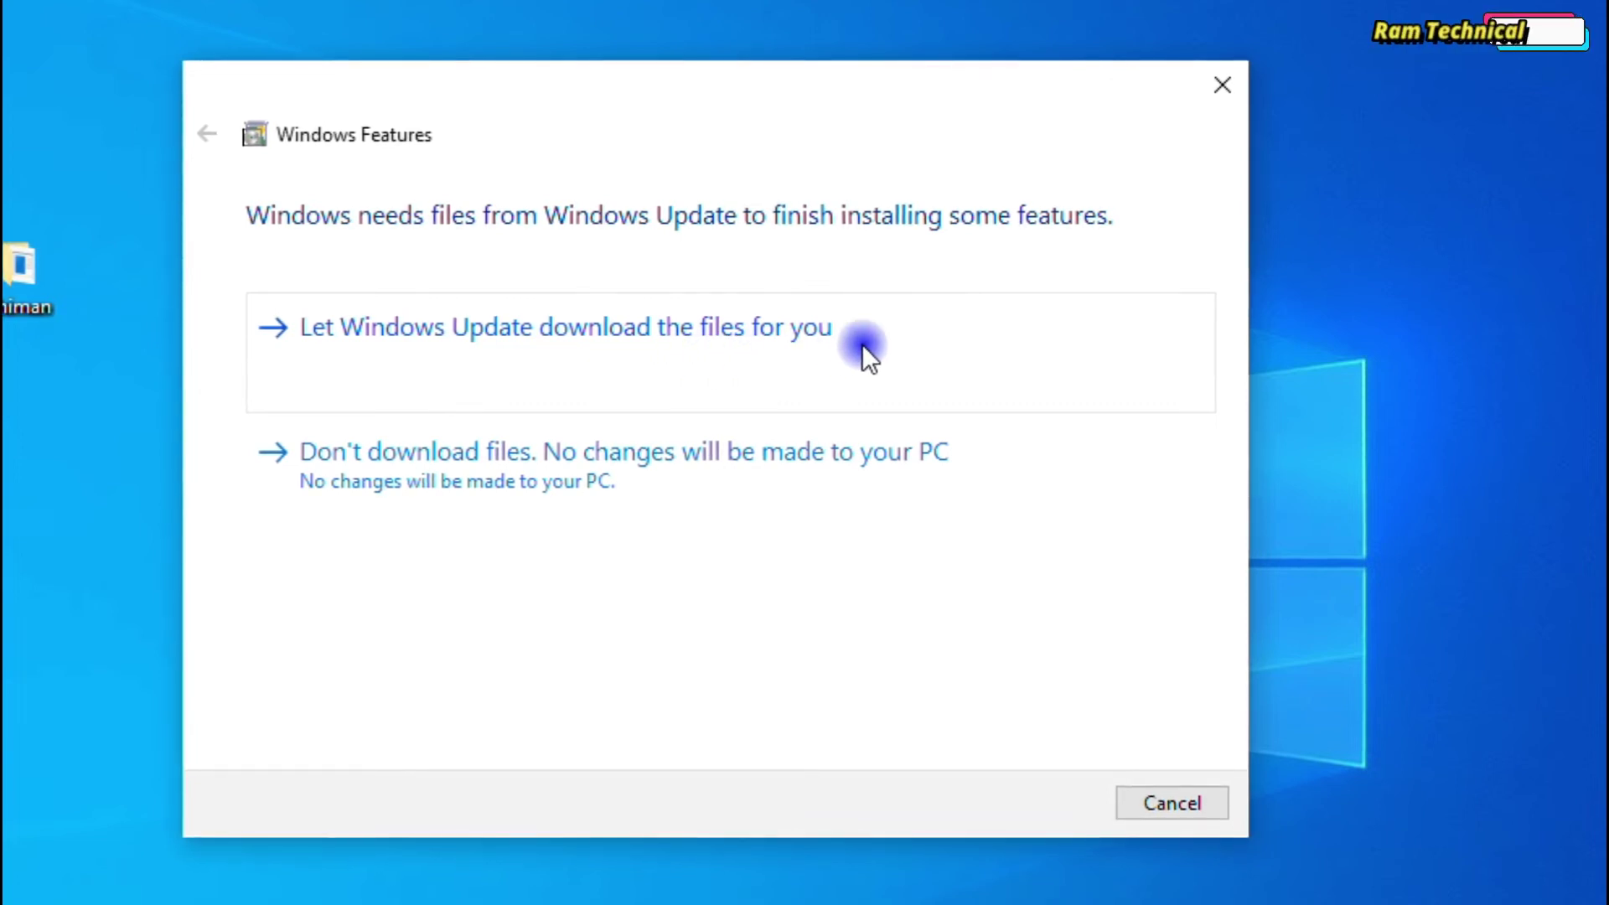
left_click(523, 338)
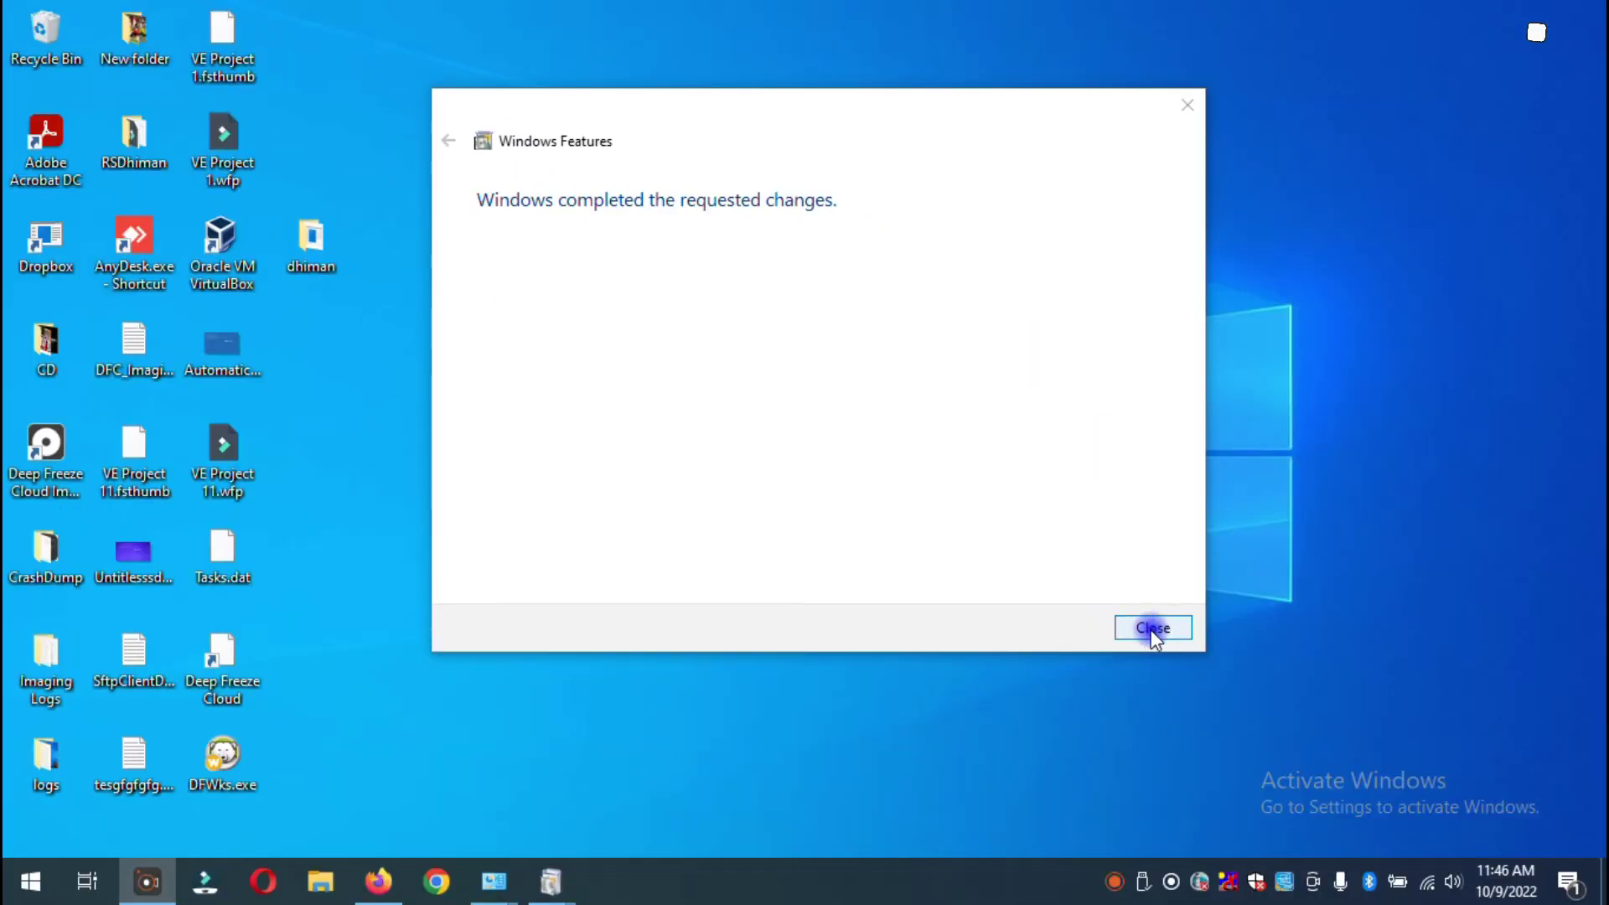
left_click(1152, 628)
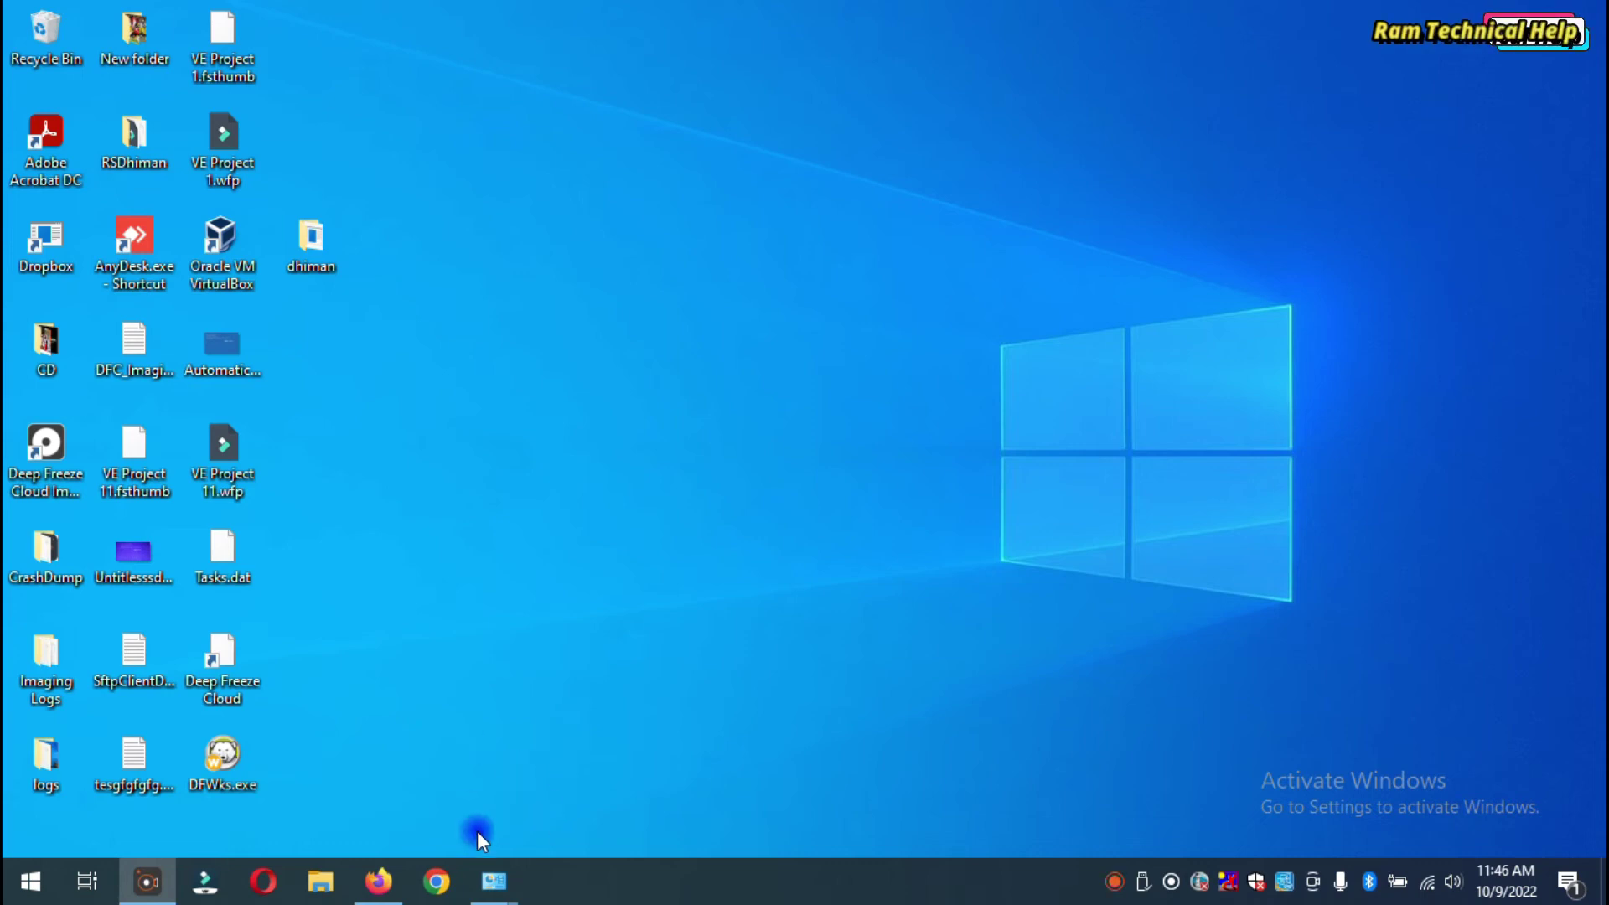
Reopen the Windows features list from Programs and Features and expand .NET Framework 3.5 to check its state
mouse_move(494, 880)
left_click(584, 830)
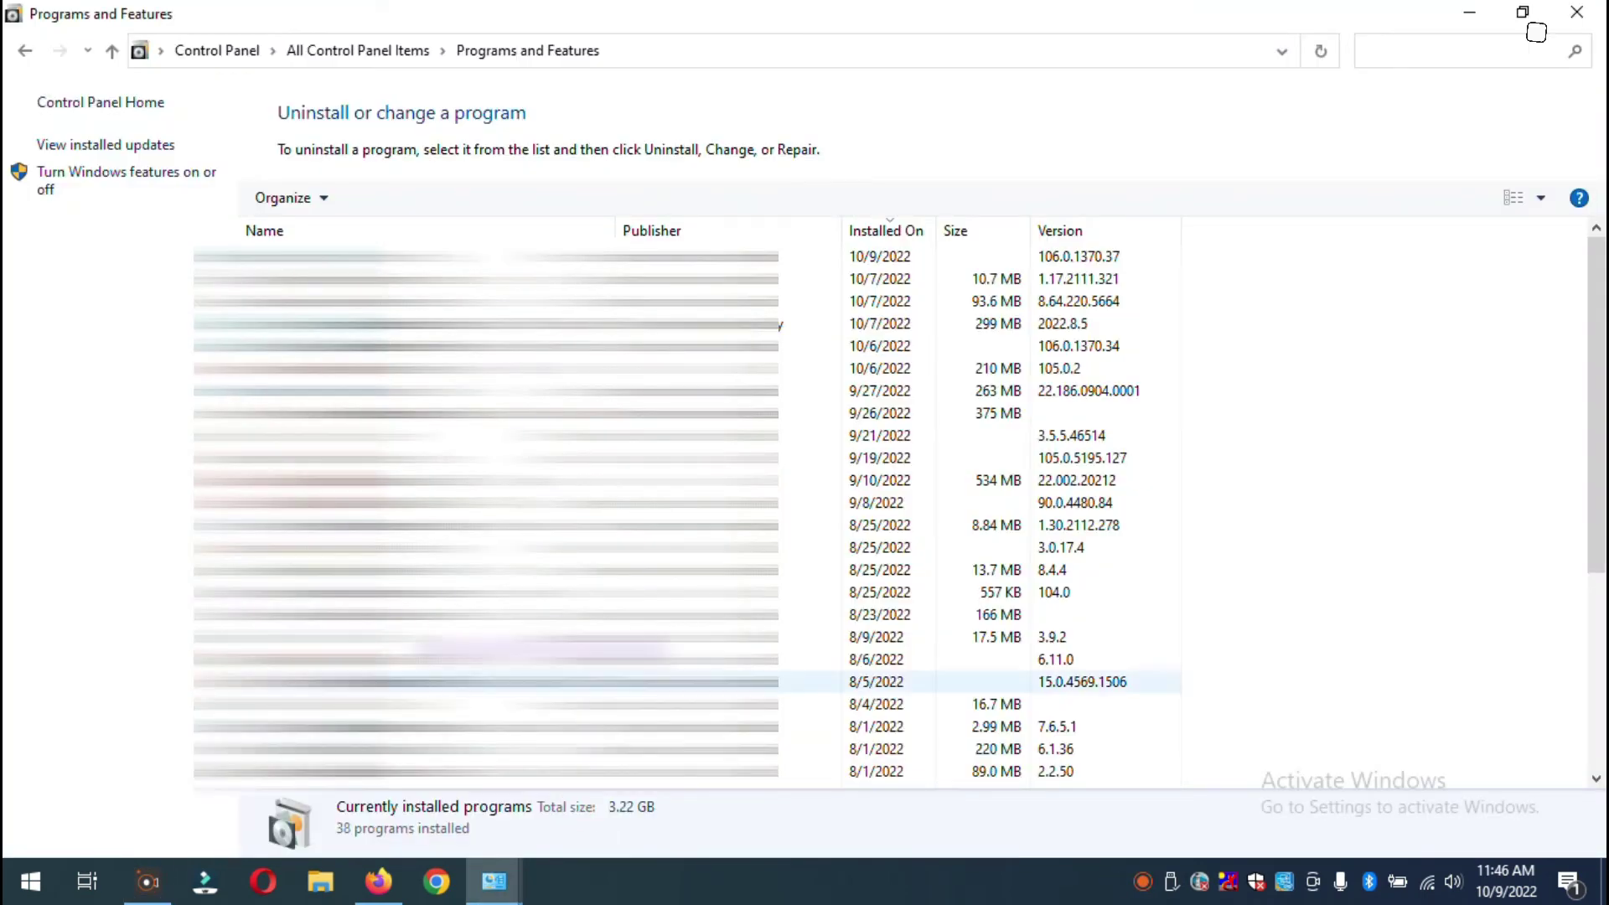
left_click(112, 191)
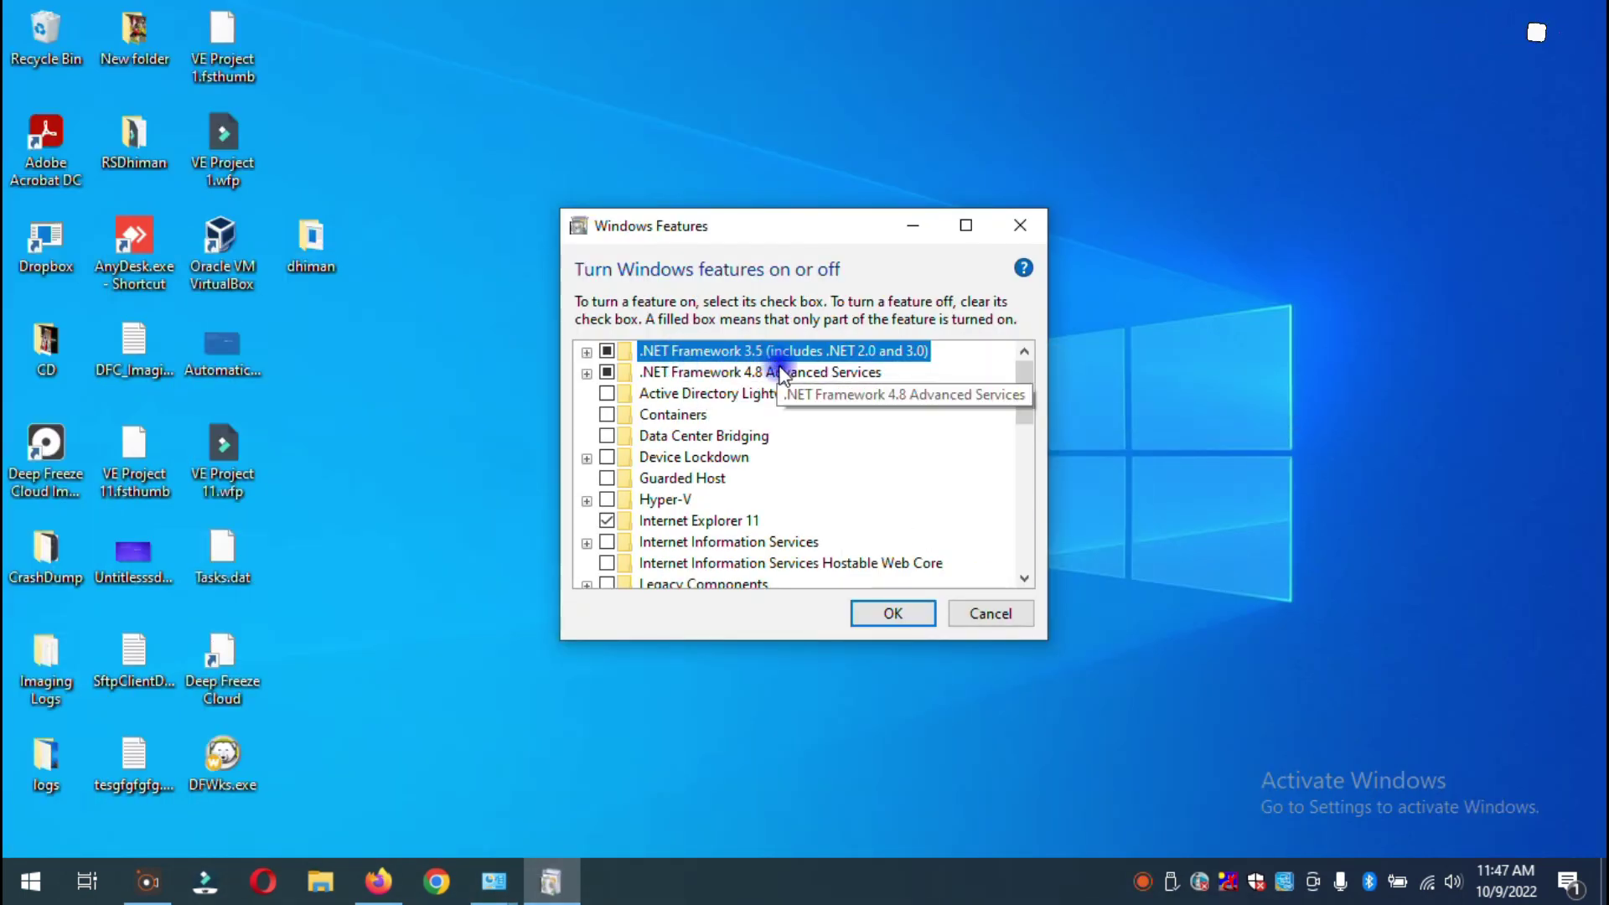
left_click(587, 352)
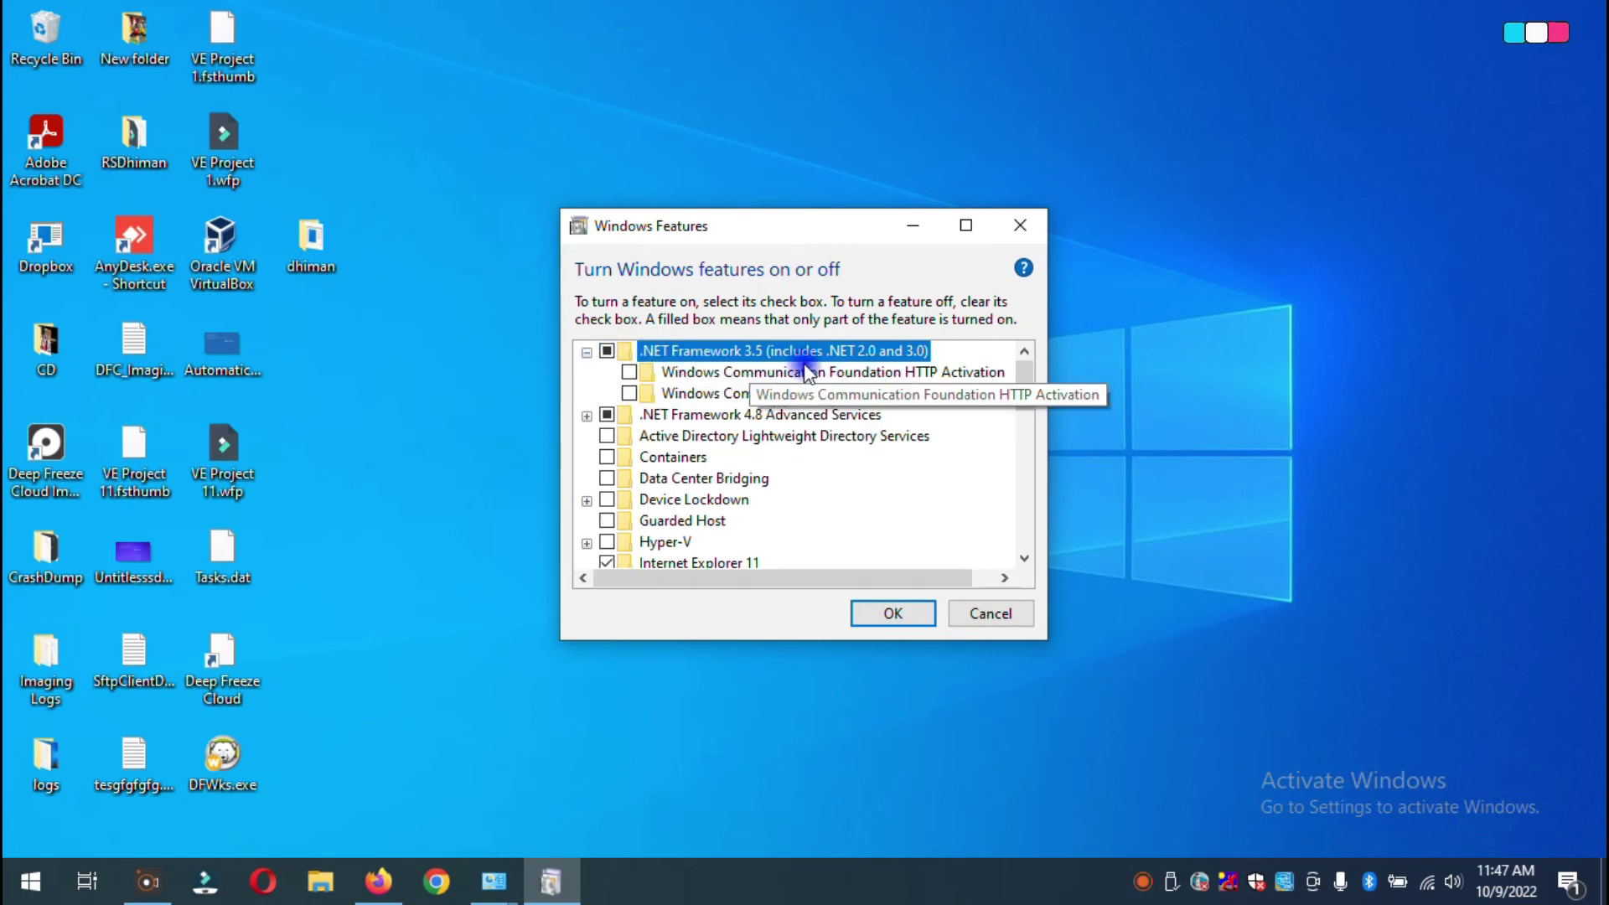